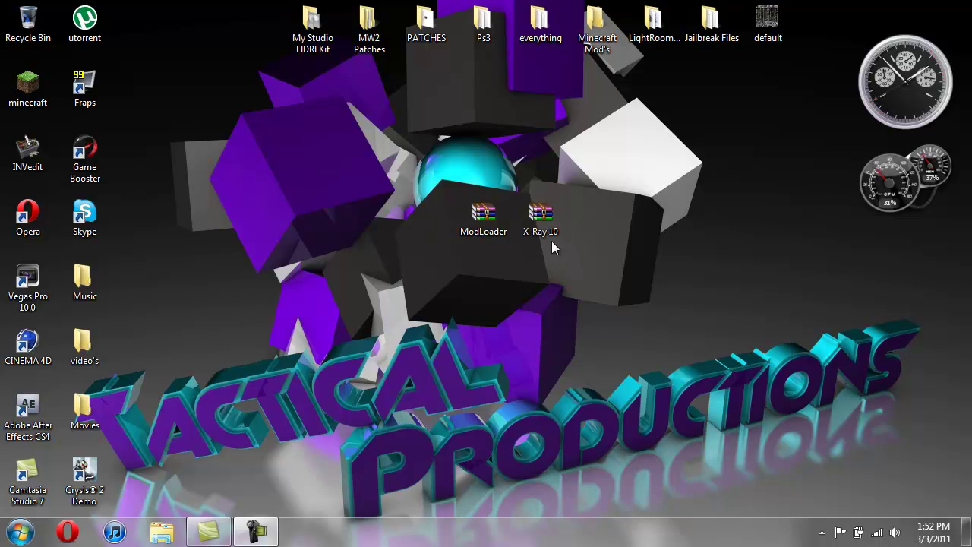
Start Minecraft from the desktop icon and play the 'Minecraft Mineshaft' singleplayer world.
double_click(42, 95)
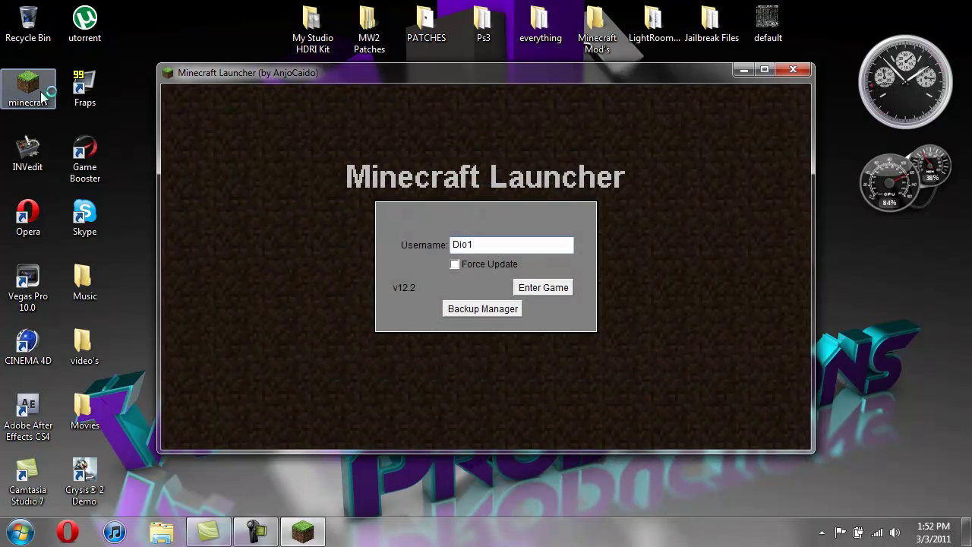
left_click(543, 293)
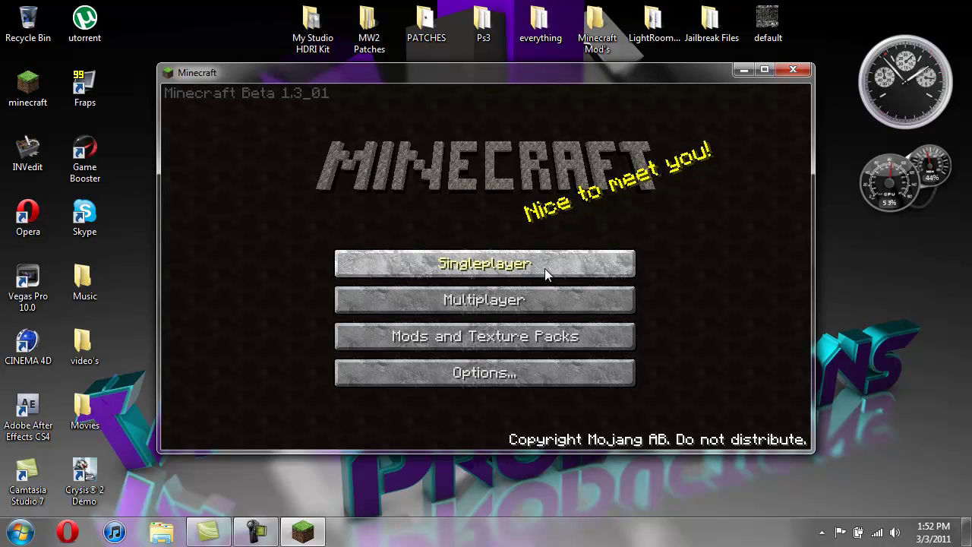
left_click(540, 272)
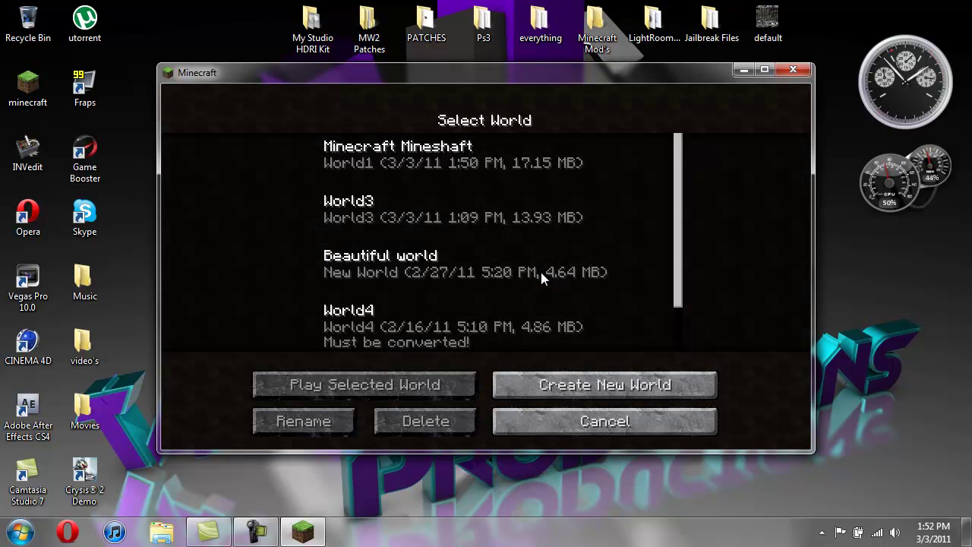
left_click(409, 158)
left_click(407, 394)
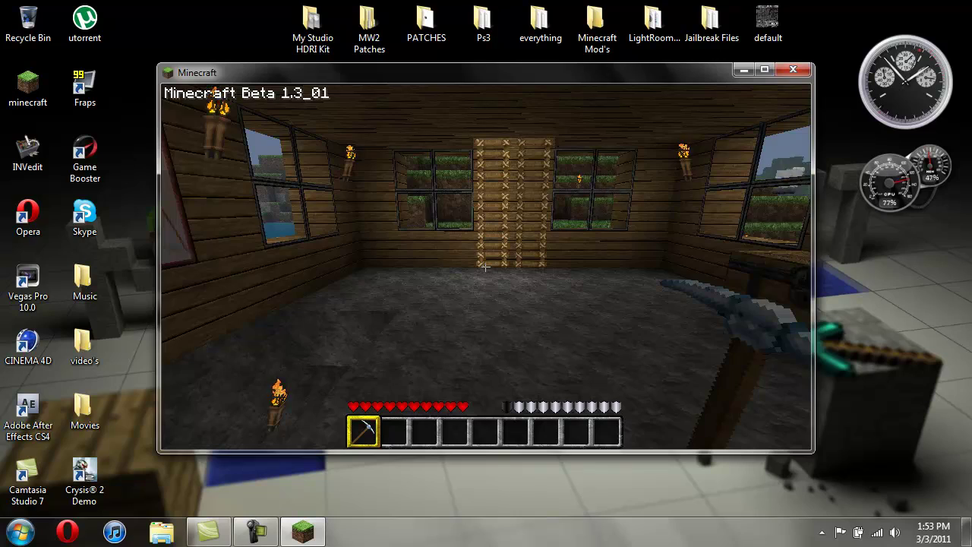
Walk out of the wooden house and down to the glass-covered water pool in the cave.
mouse_move(485, 267)
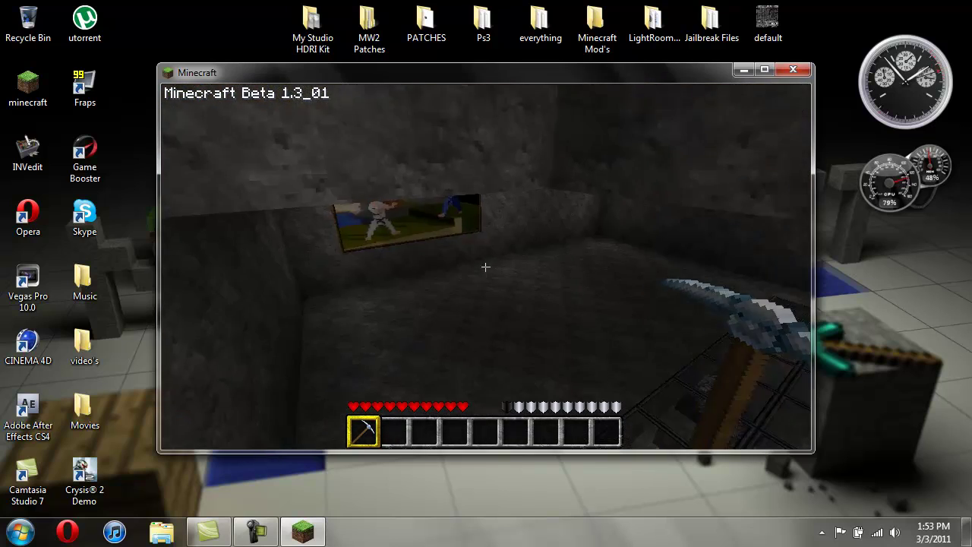
key("w")
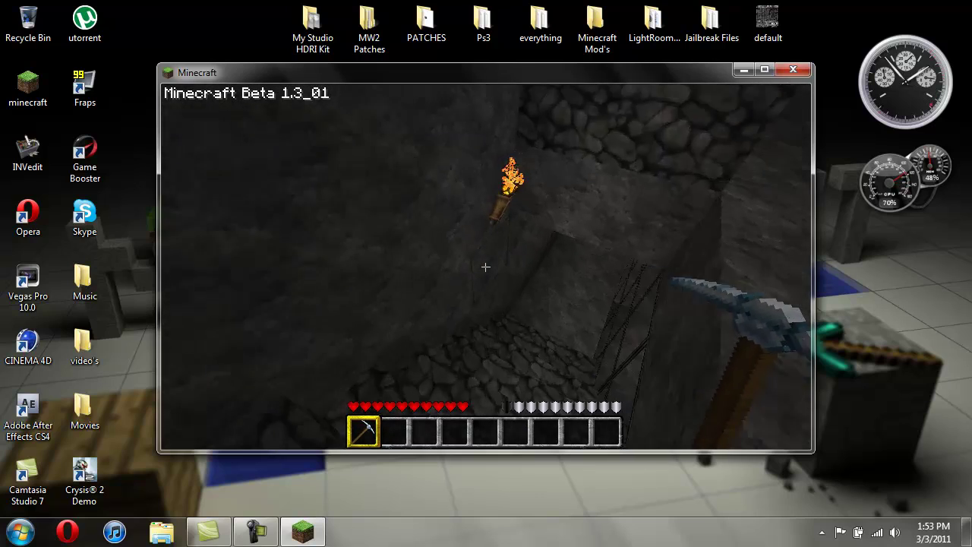
key("w")
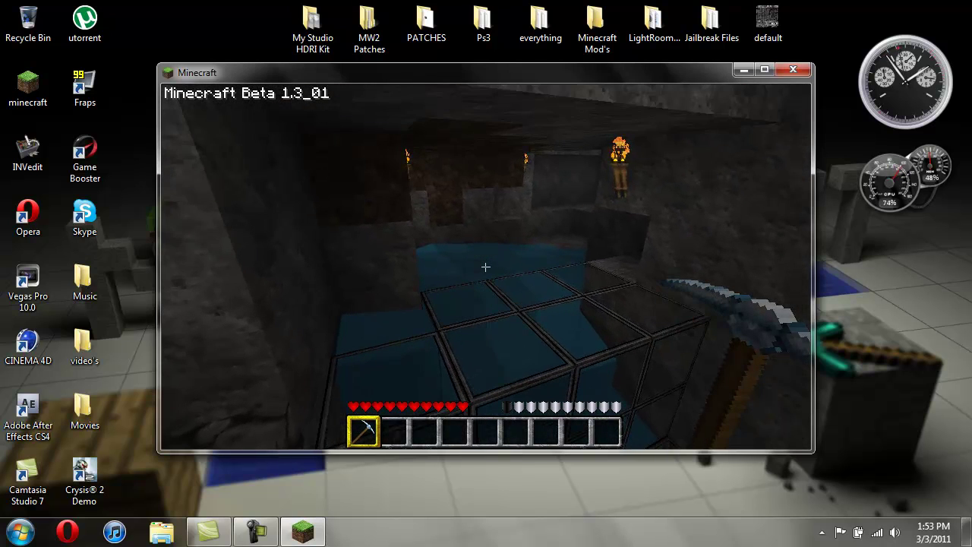
Toggle X-ray on with the X key, briefly off to compare, then back on.
key("x")
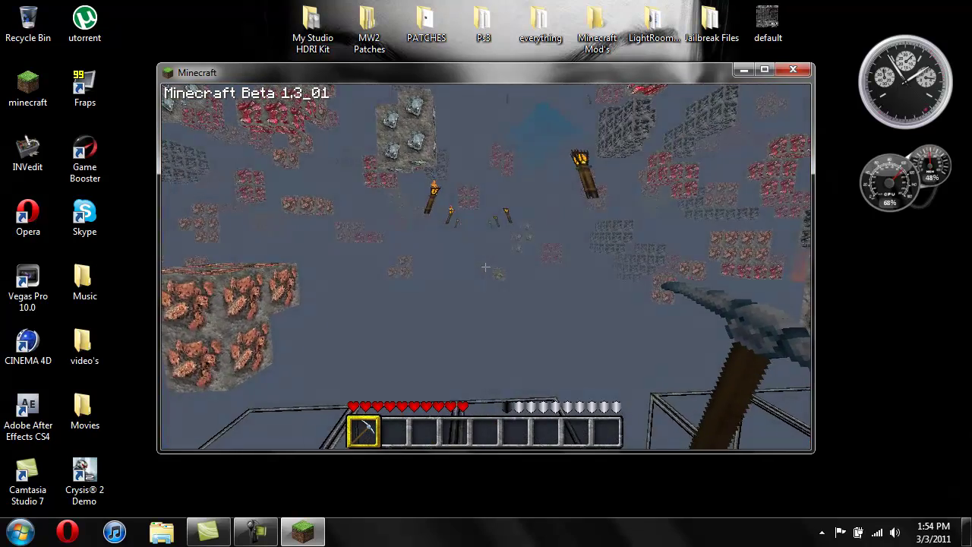
key("x")
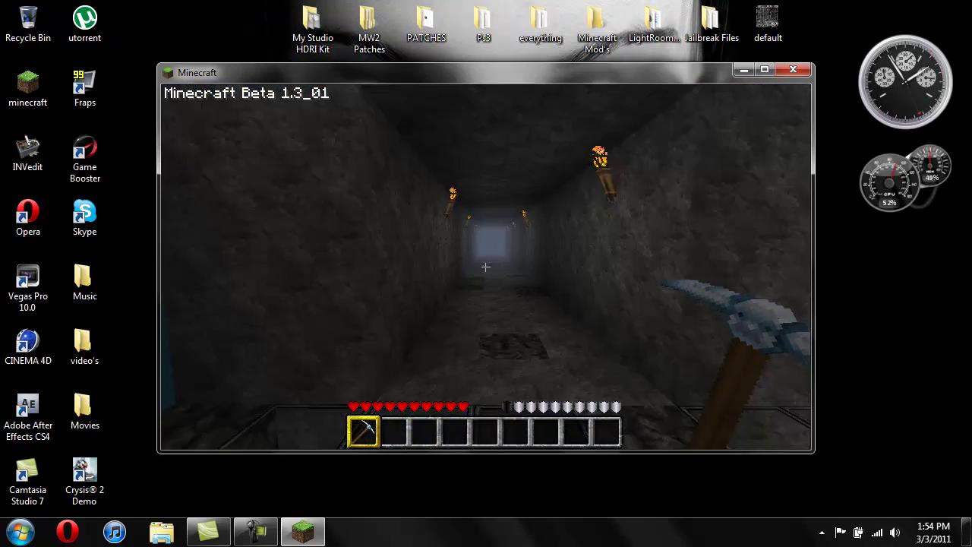
key("x")
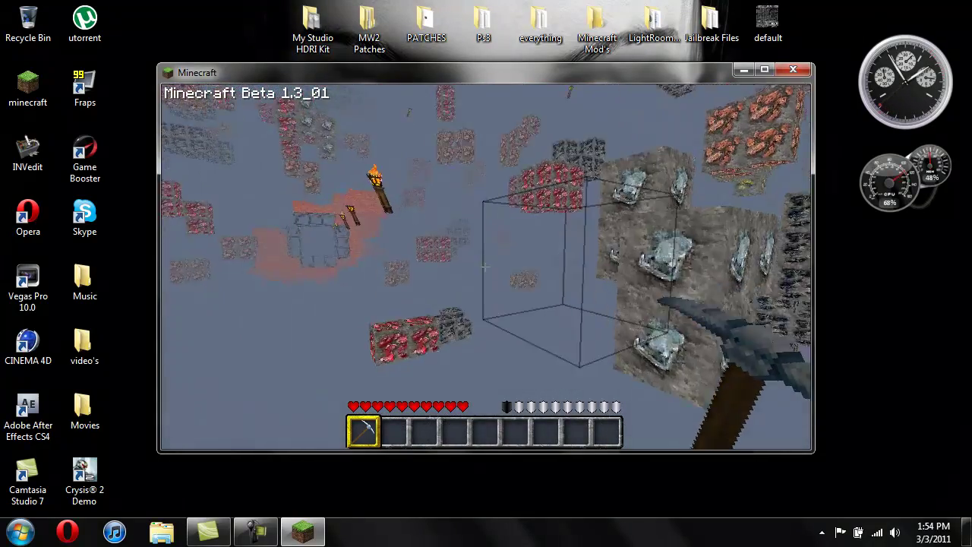
Dig down through the stone blocks with the pickaxe.
left_click(486, 267)
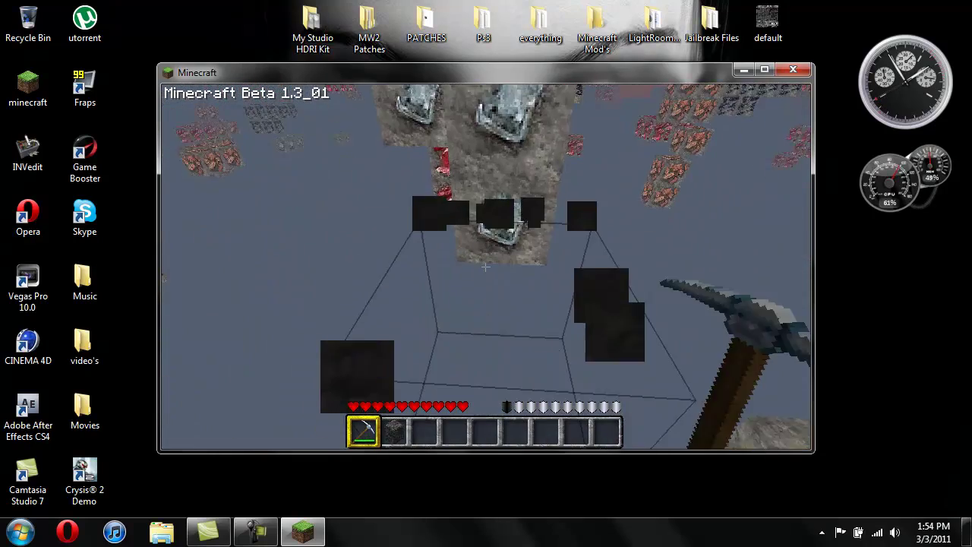
left_click(486, 267)
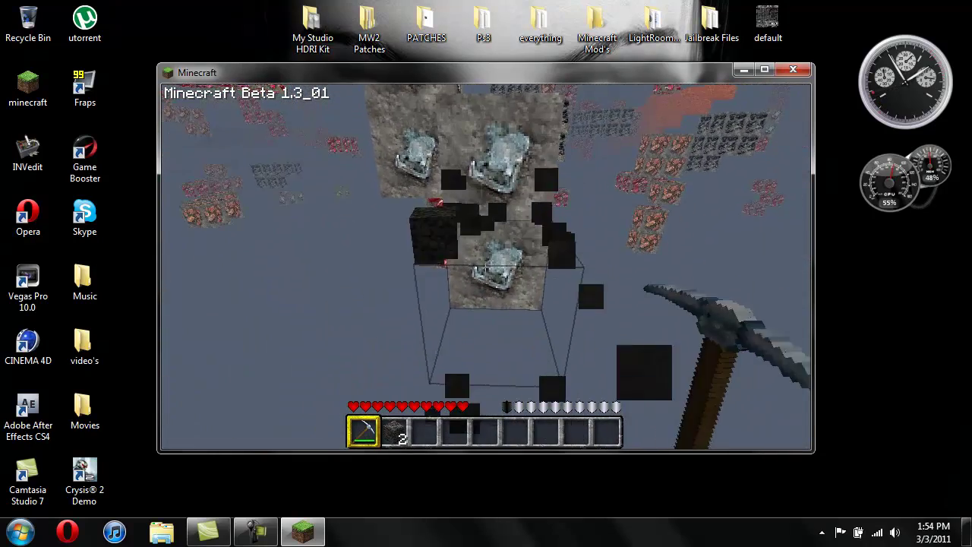
left_click(486, 267)
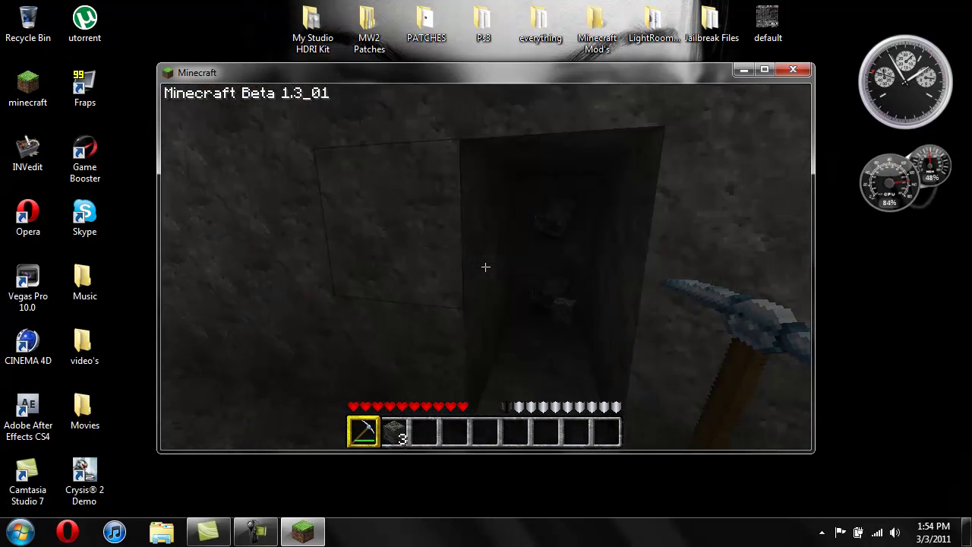
Turn X-ray back on and mine the revealed diamond ore, collecting 4 diamonds.
key("x")
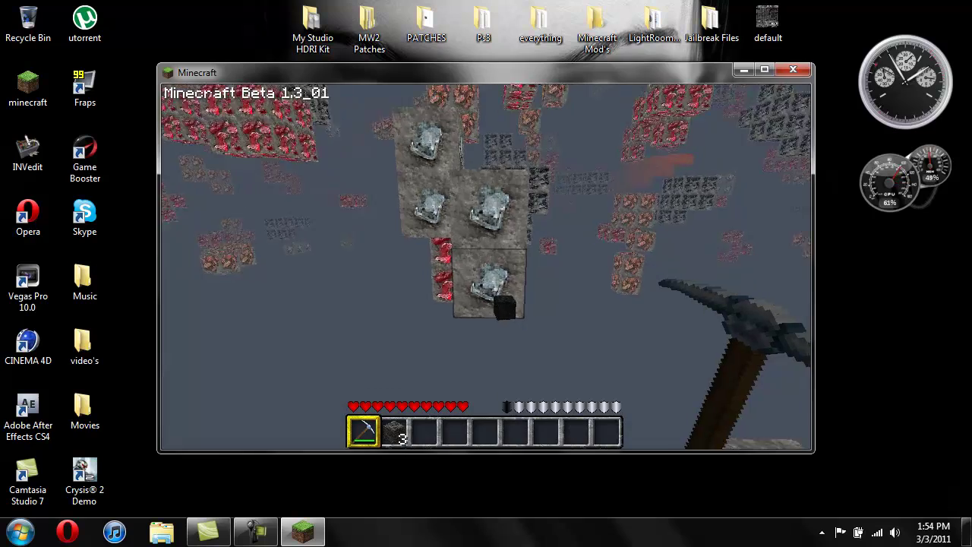
left_click(486, 267)
left_click(485, 267)
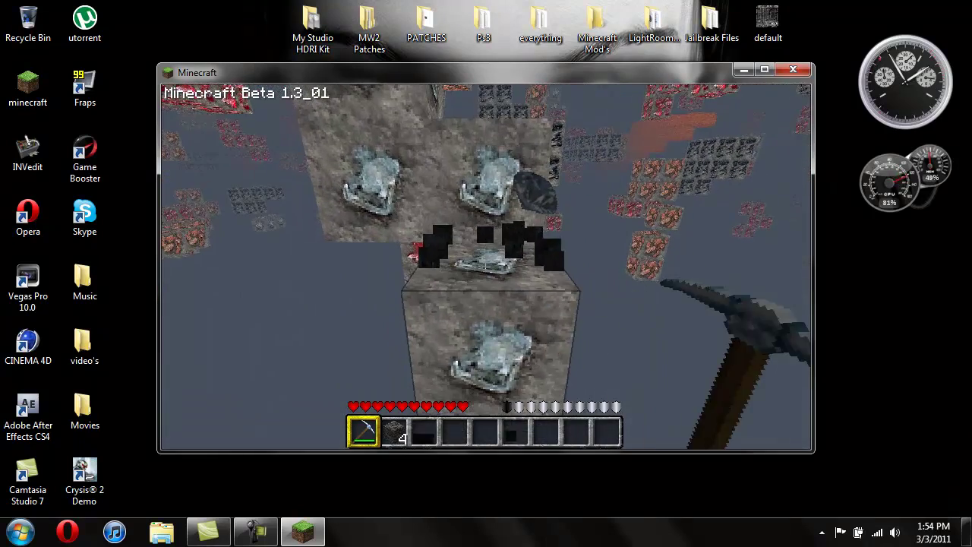
left_click(486, 266)
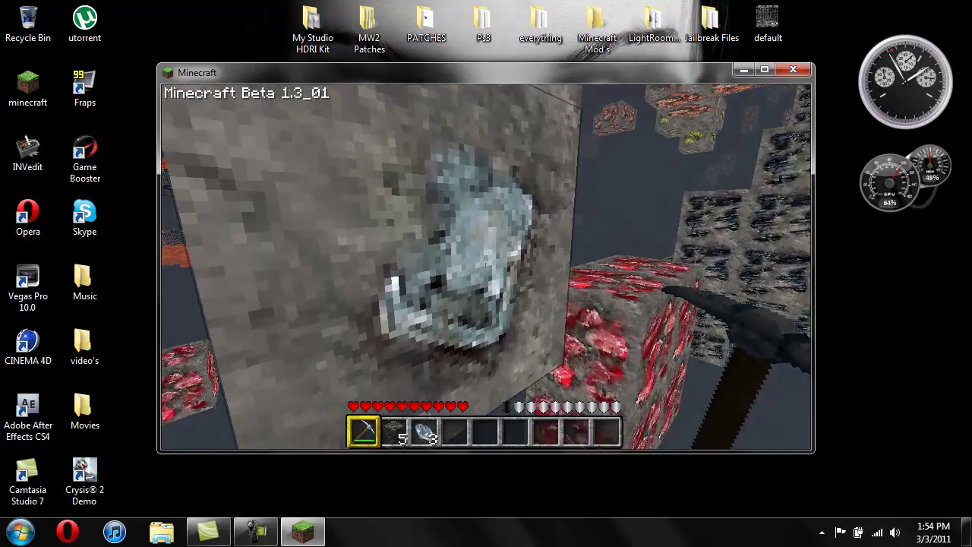
left_click(486, 267)
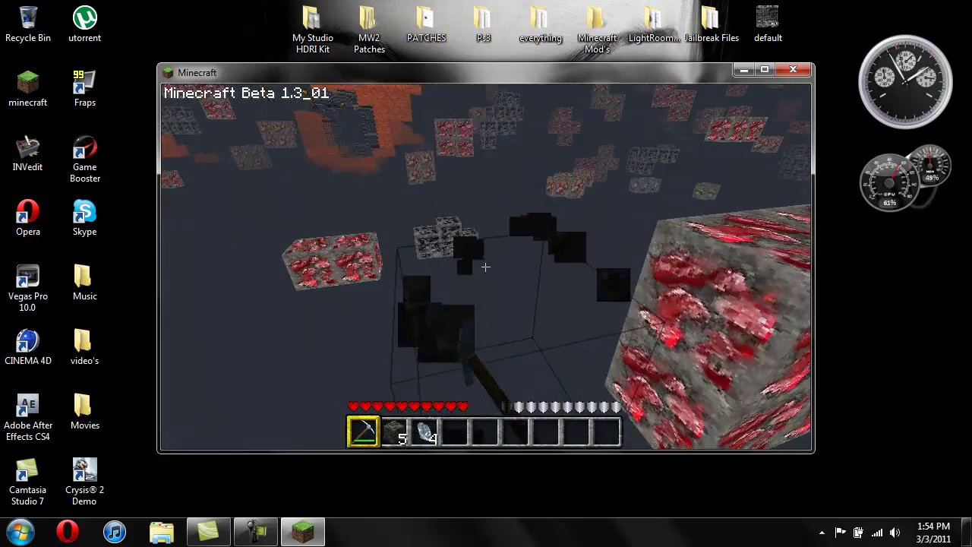
left_click(485, 266)
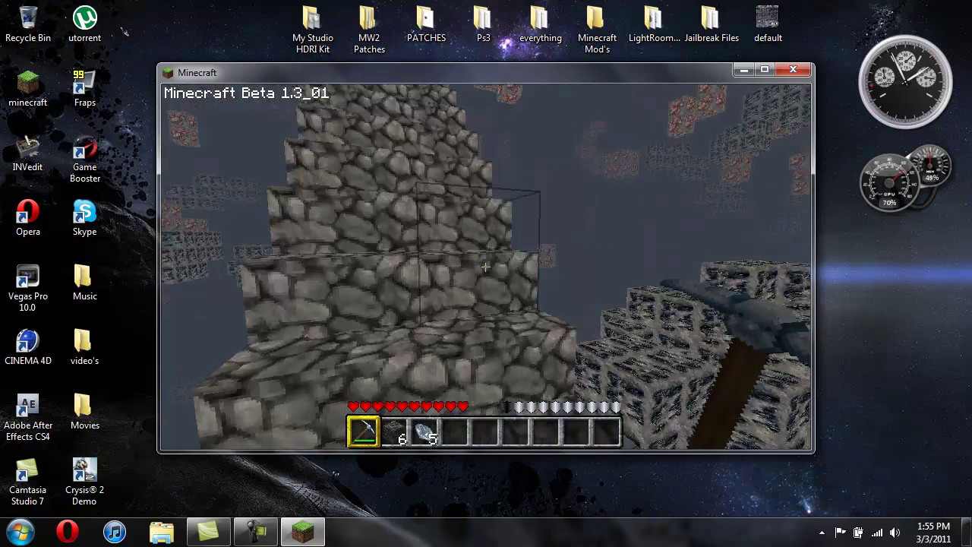
Walk the cavern in X-ray mode, then press F to show distant ores under the sky.
mouse_move(485, 267)
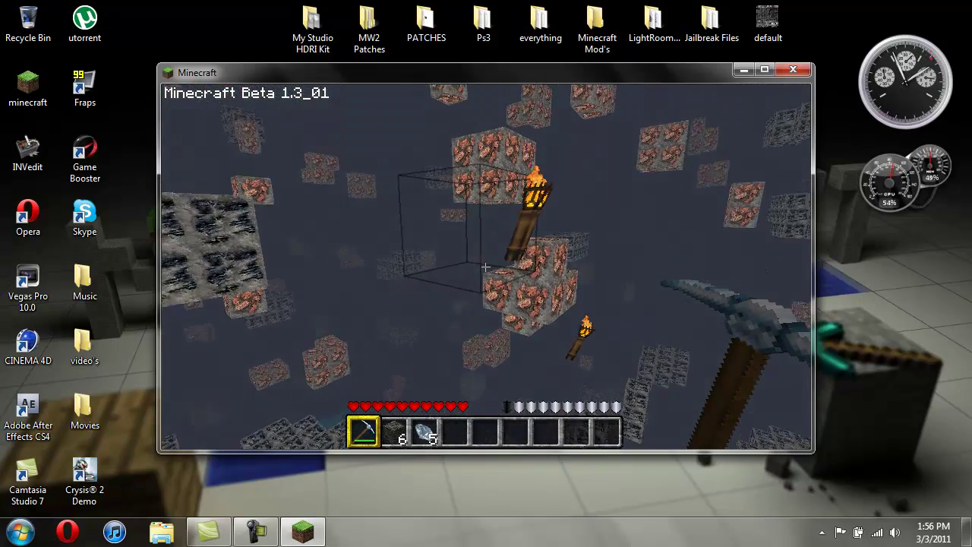
key("f")
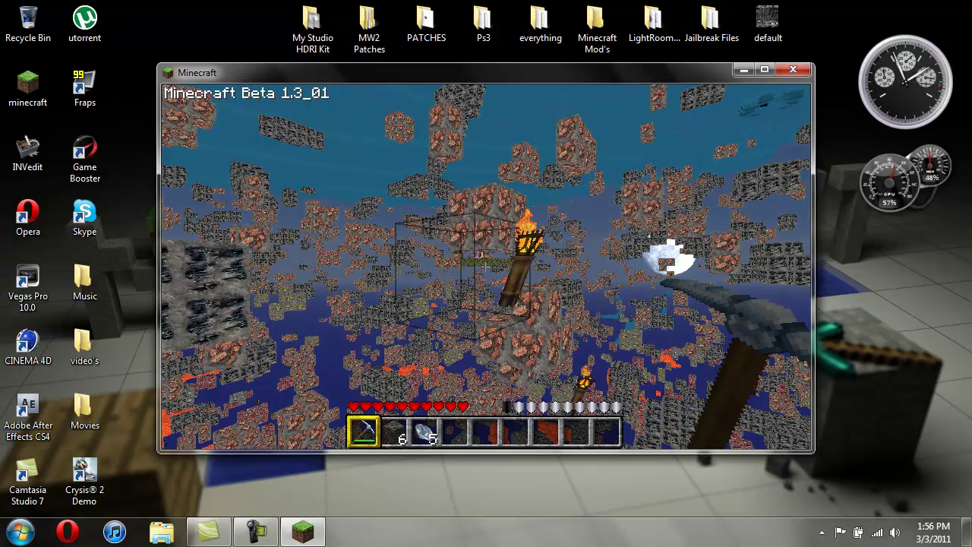
Turn off the far-distance ore view and then X-ray vision.
key("f")
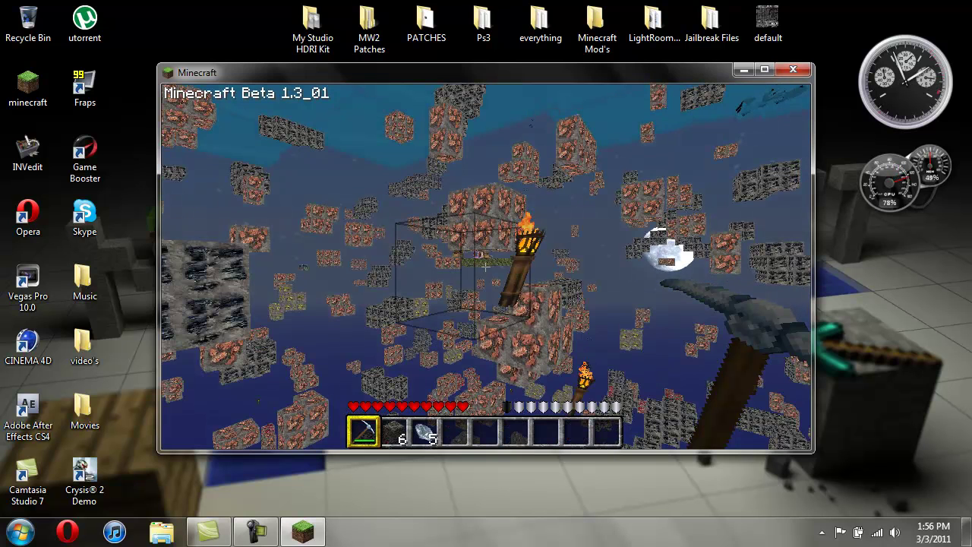
key("Escape")
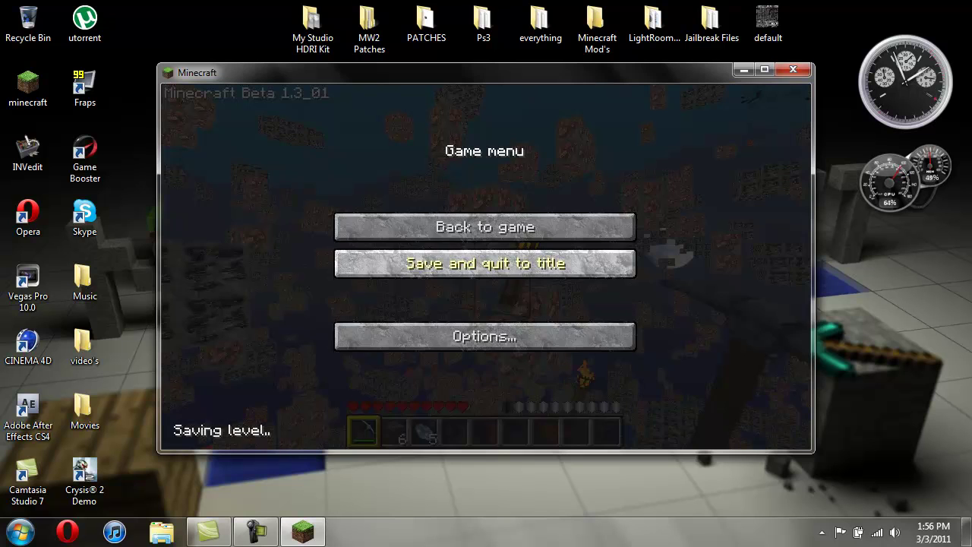
key("Escape")
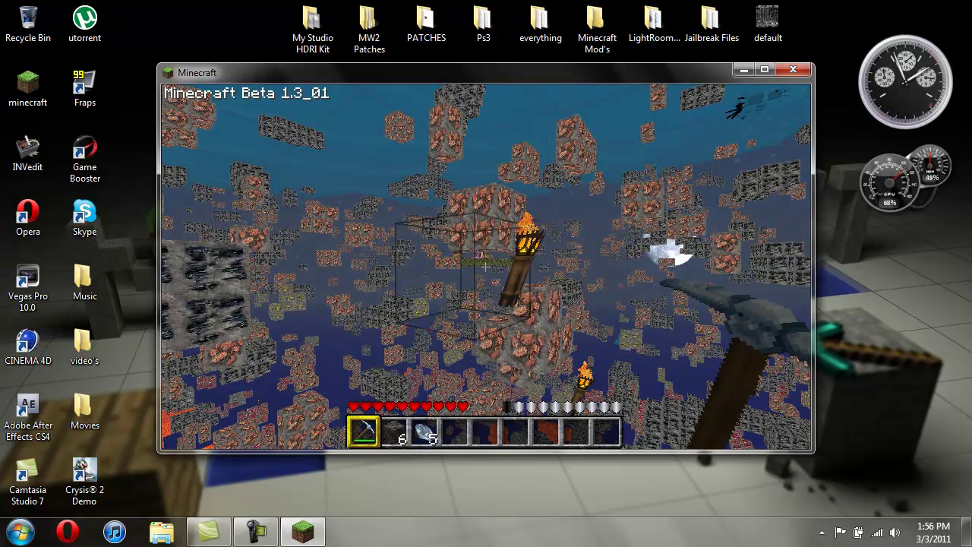
key("x")
Save and quit the world to title, then close the Minecraft window.
key("Escape")
left_click(489, 269)
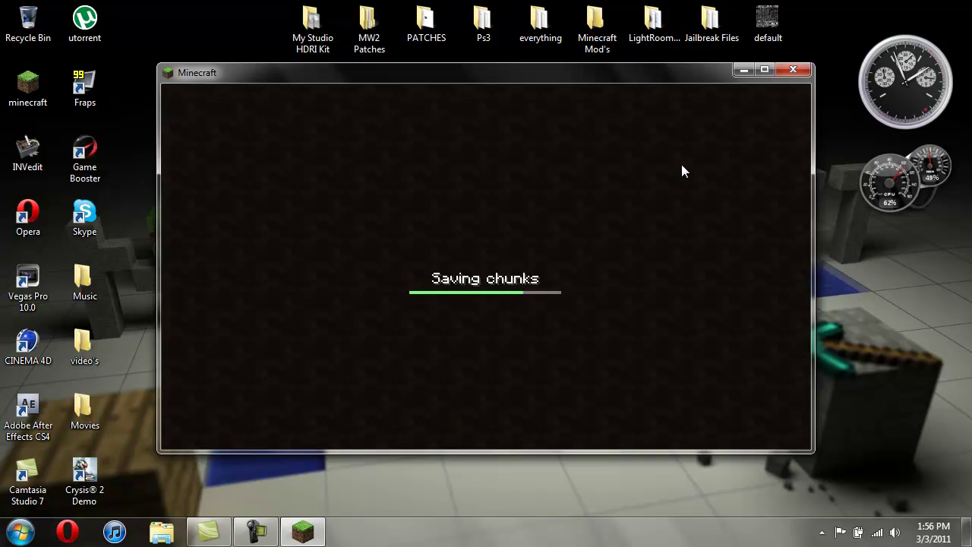
left_click(794, 71)
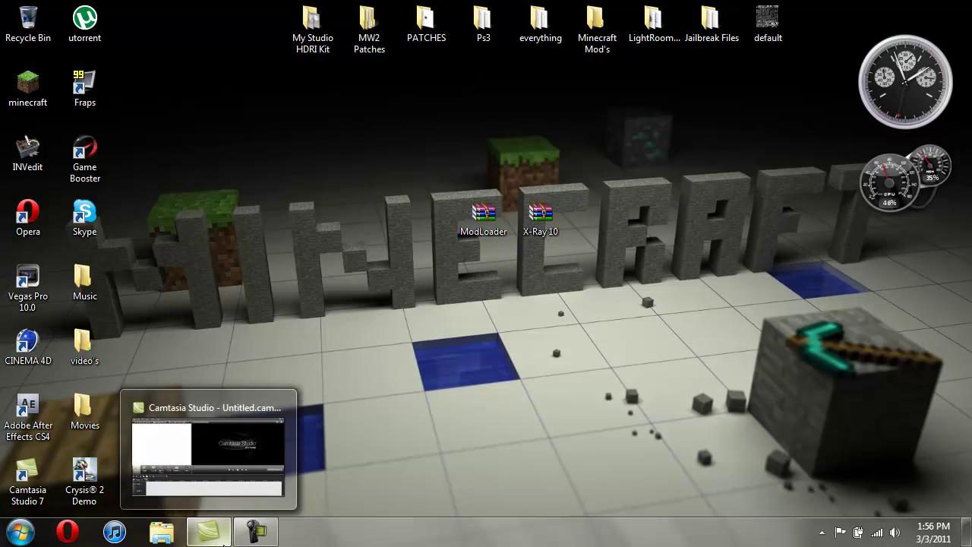
Open Run from the Start search and go to %appdata% in a file window.
left_click(34, 534)
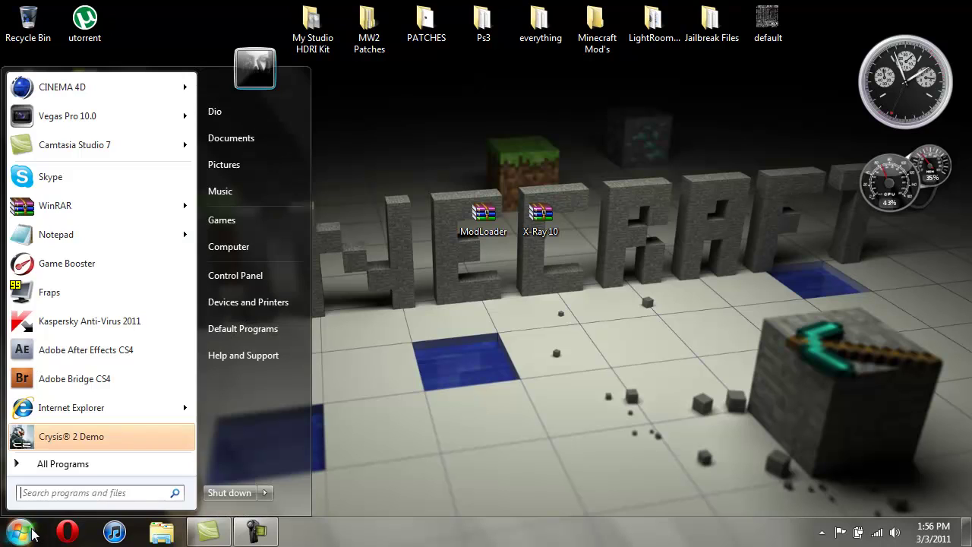
left_click(92, 495)
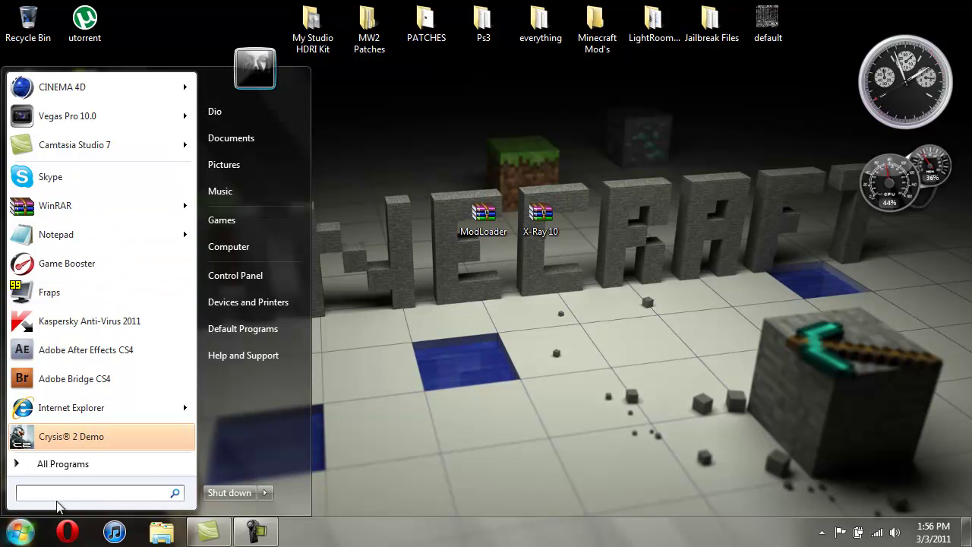
type("run")
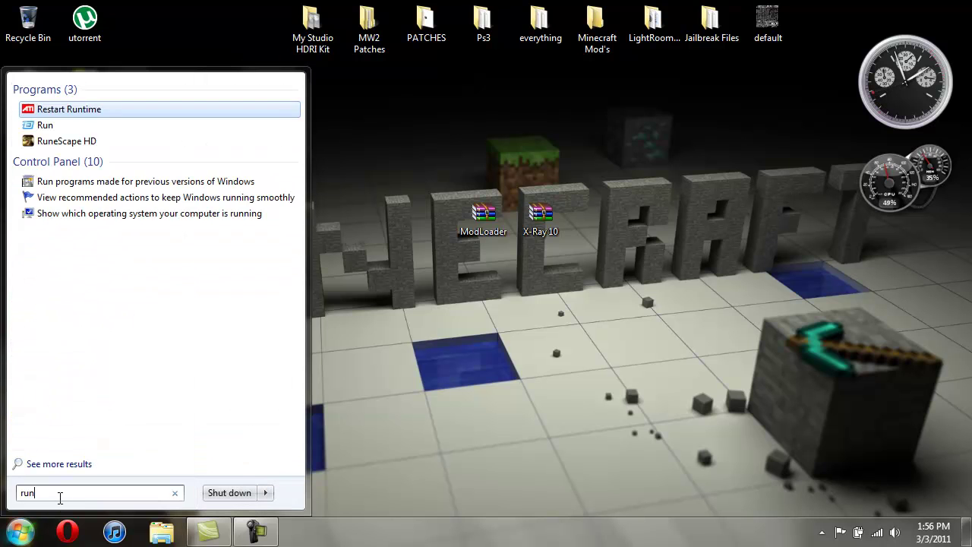
left_click(101, 126)
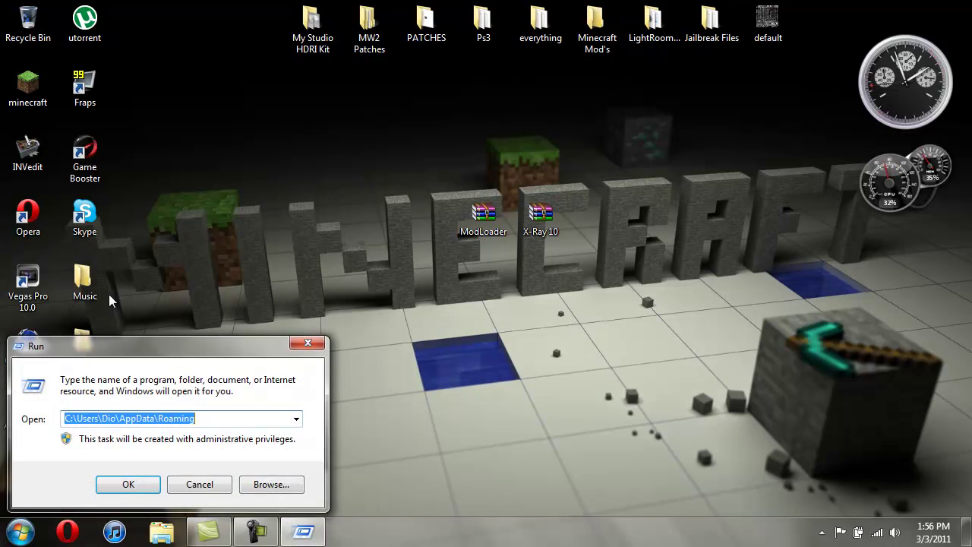
key("BackSpace")
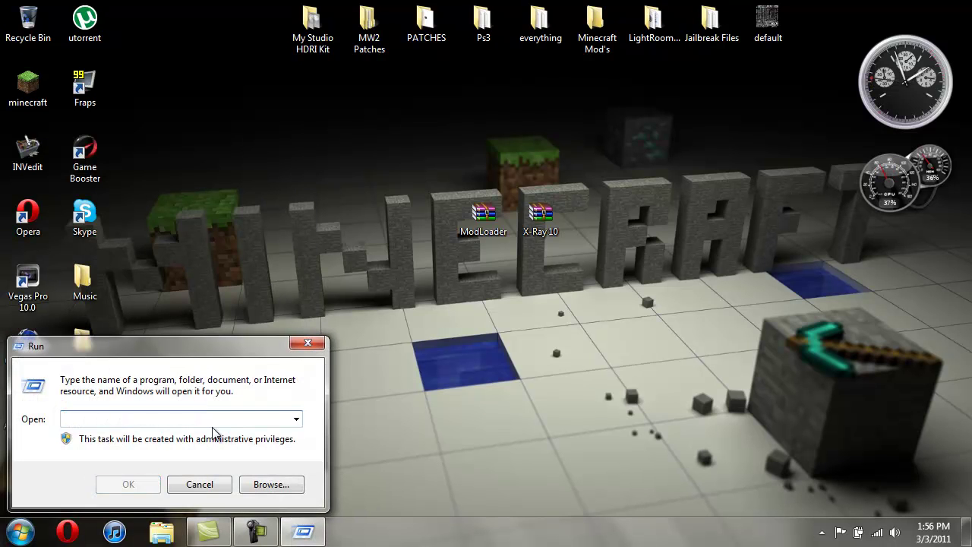
type("%")
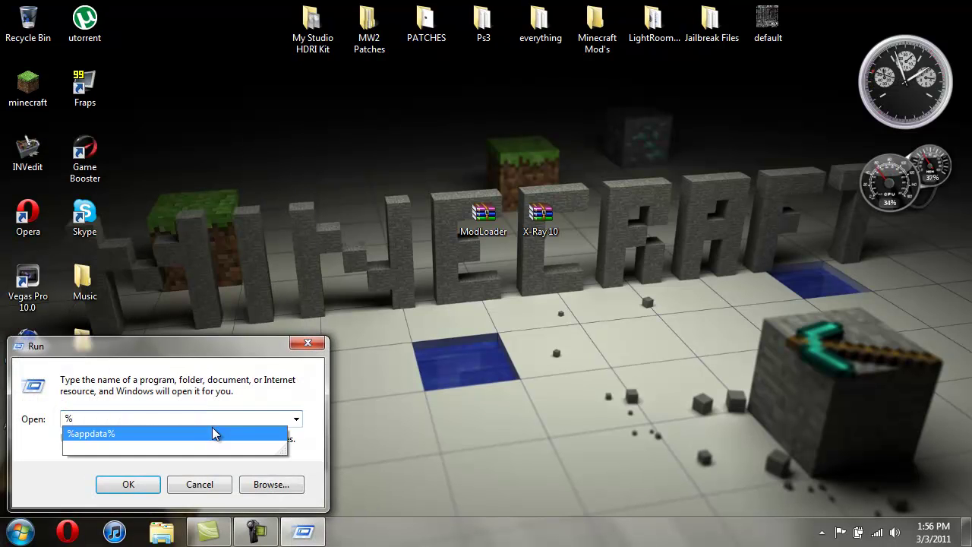
type("appdat")
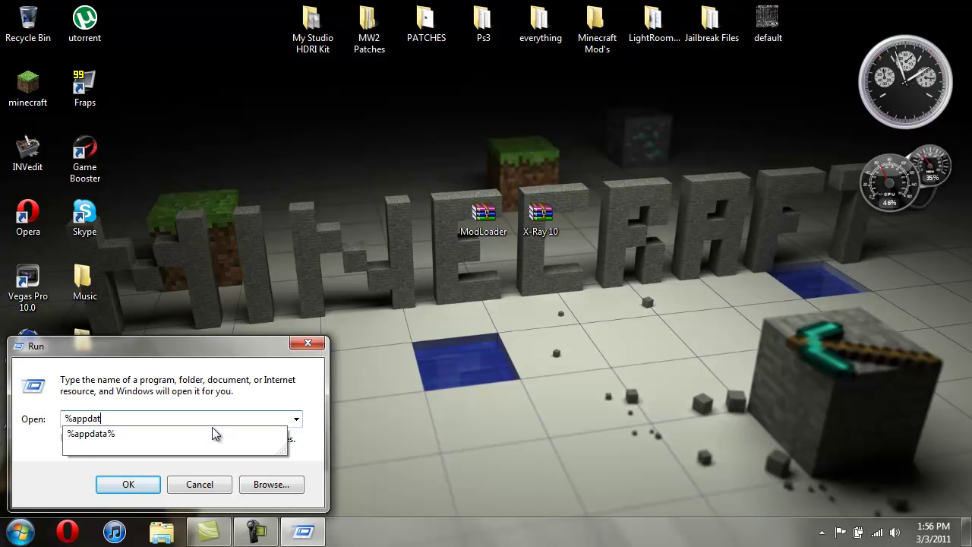
left_click(104, 441)
left_click(126, 488)
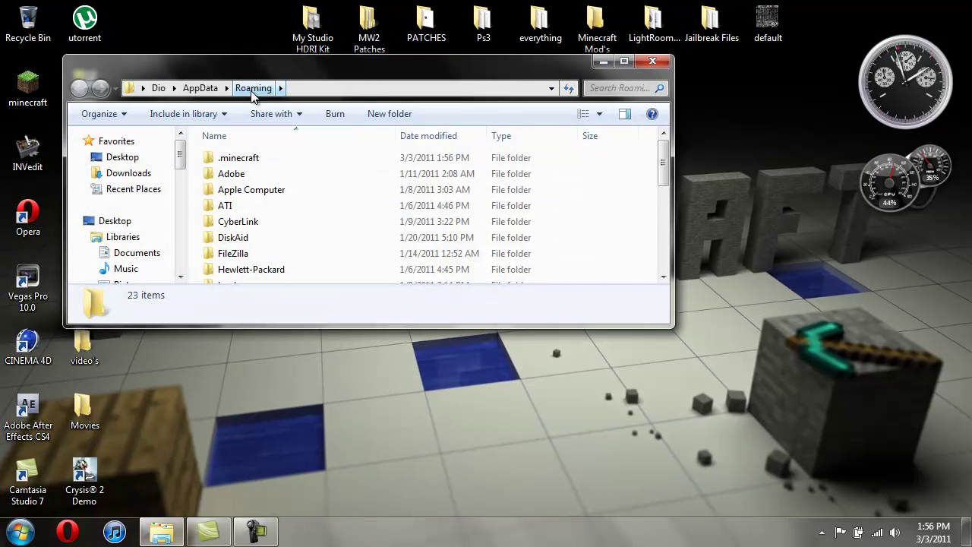
Open the .minecraft\bin folder and select minecraft.jar.
double_click(288, 162)
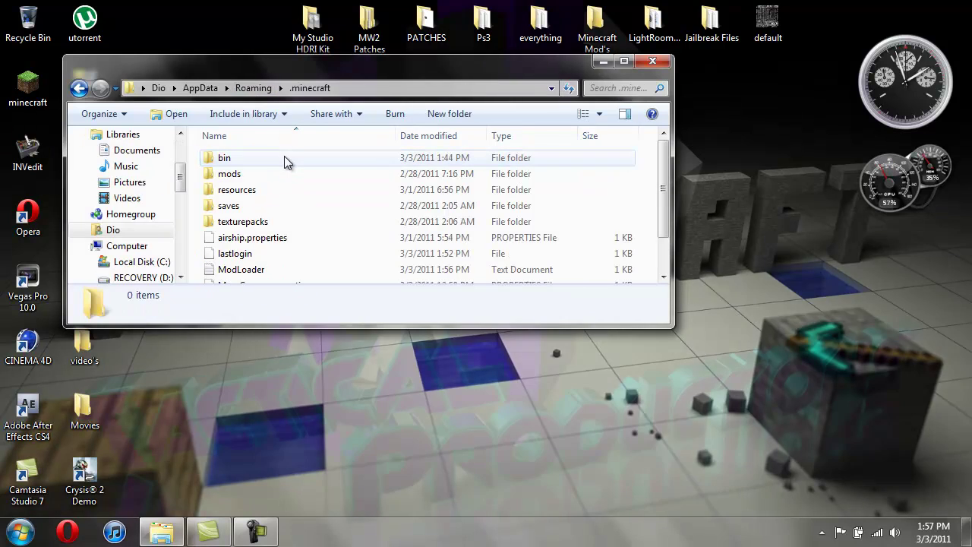
mouse_move(362, 69)
left_mouse_down()
mouse_move(424, 126)
mouse_move(556, 144)
mouse_move(513, 152)
left_mouse_up()
double_click(404, 244)
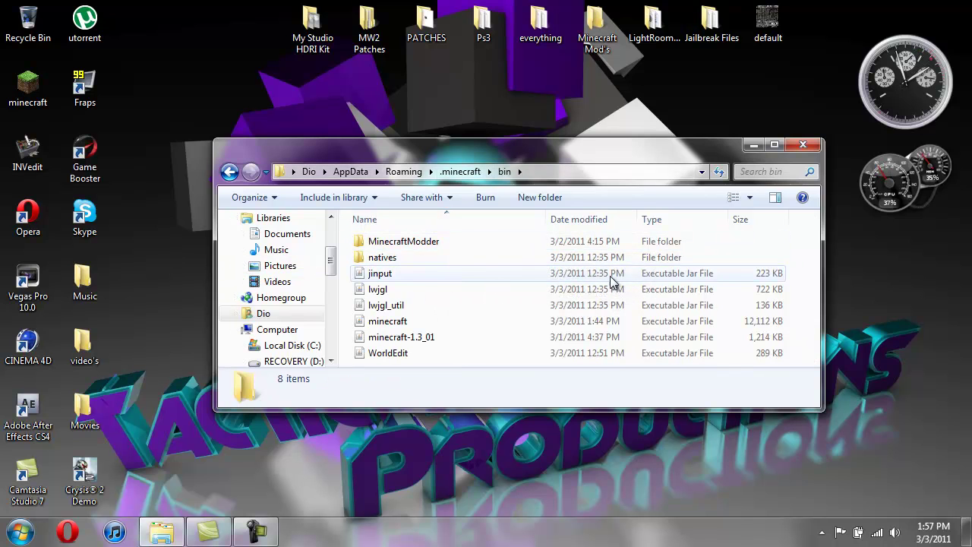
left_click(392, 325)
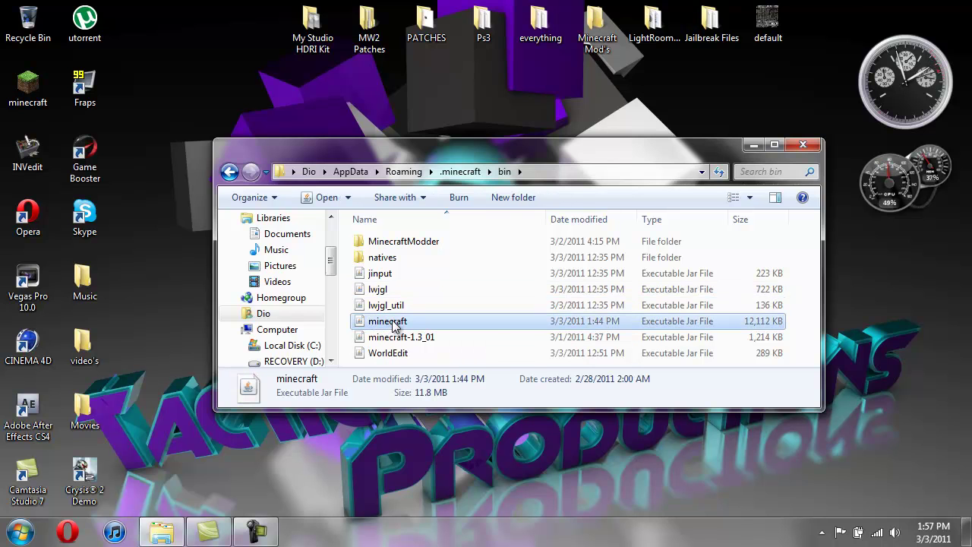
Open minecraft.jar with the WinRAR archiver.
right_click(393, 325)
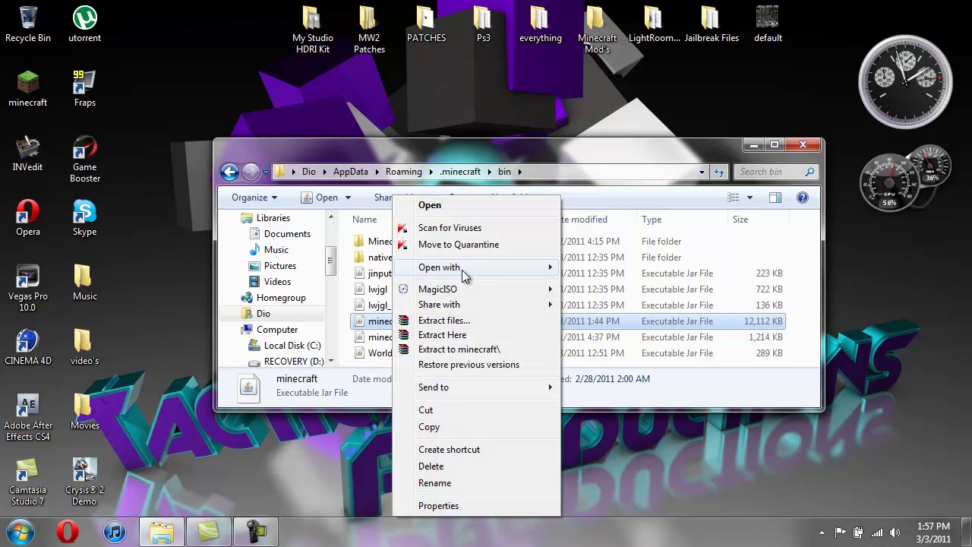
mouse_move(465, 275)
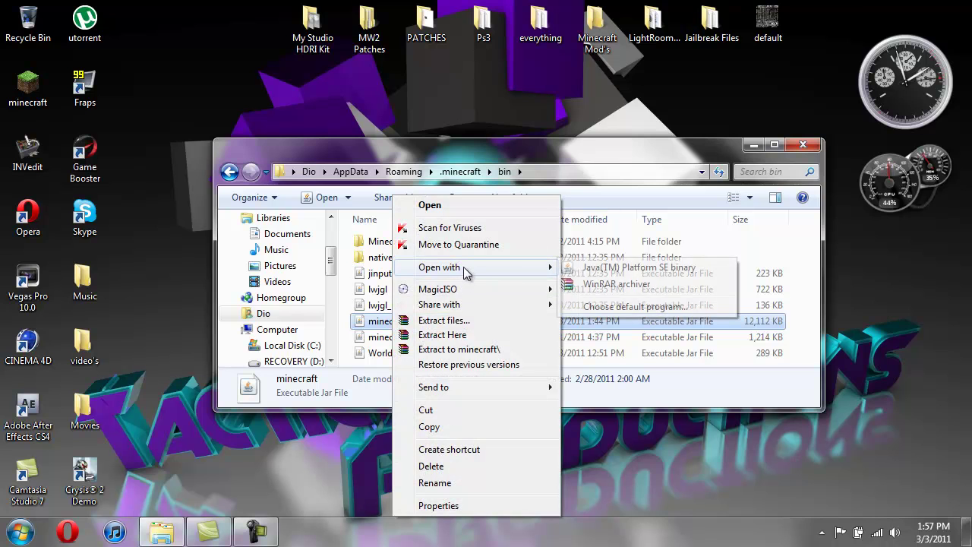
left_click(625, 287)
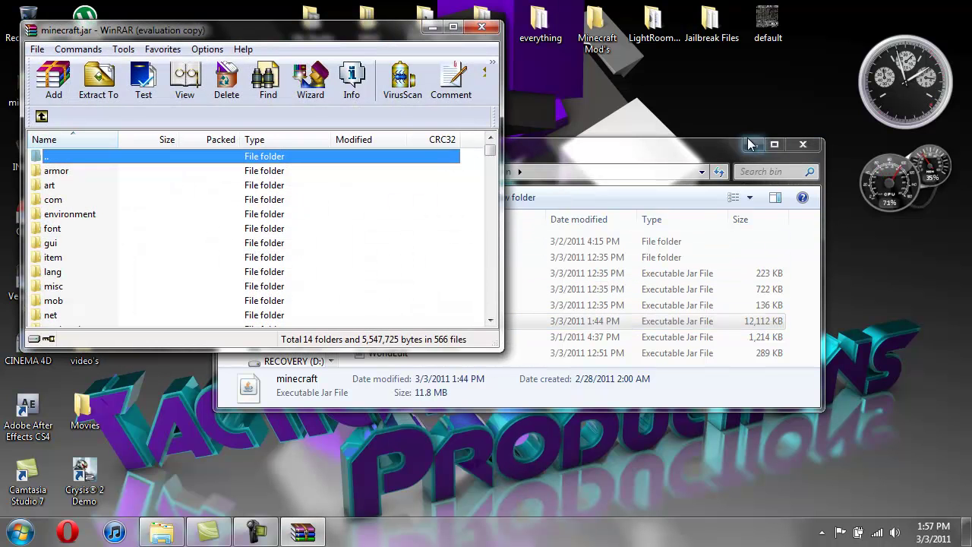
Close Explorer, scroll the jar to its CLASS files, and drag ModLoader.zip from the desktop.
left_click(803, 144)
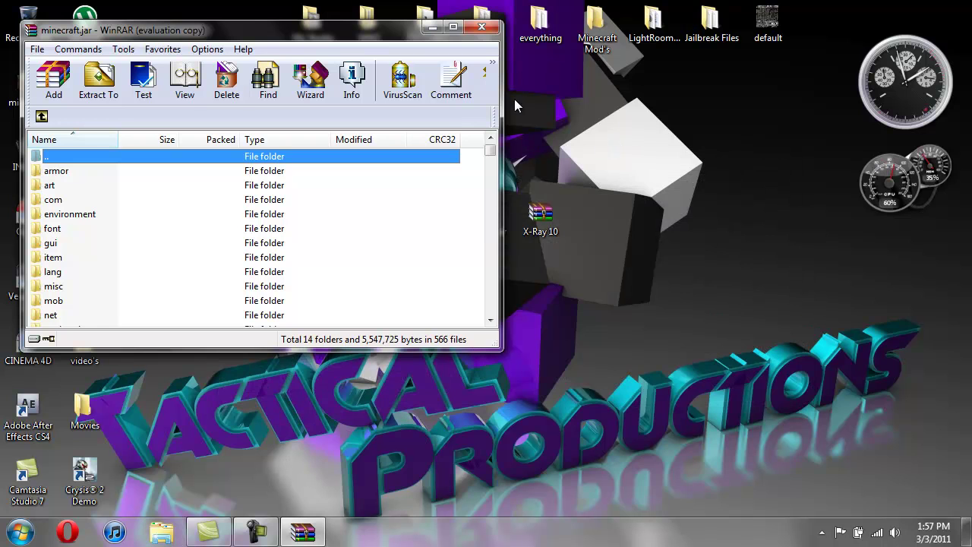
left_click_drag(401, 34, 366, 32)
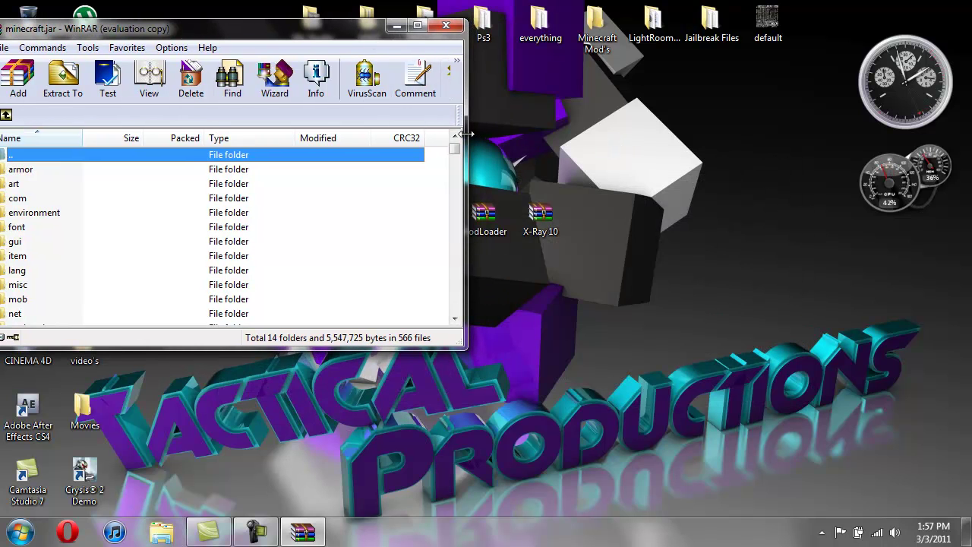
scroll(454, 152, "down", 4)
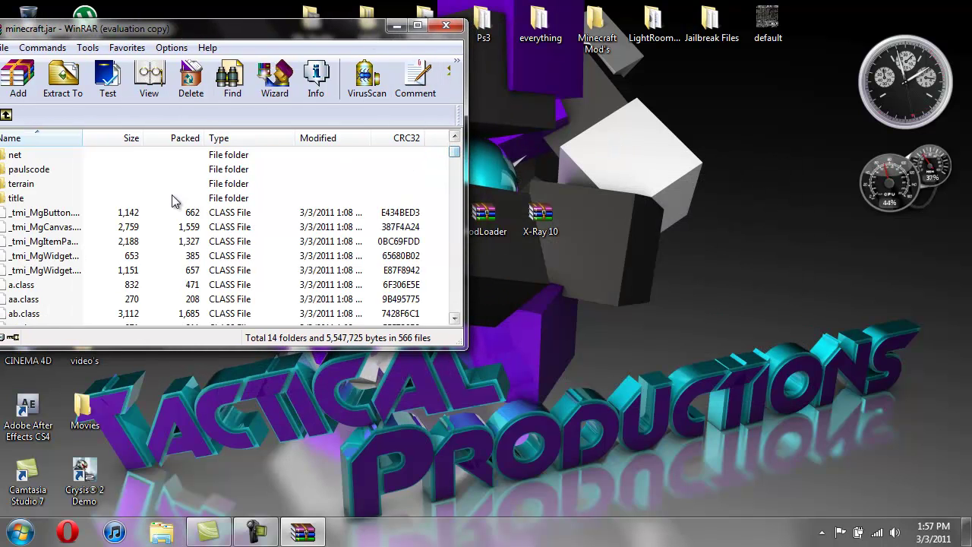
mouse_move(494, 224)
left_mouse_down()
mouse_move(601, 206)
mouse_move(670, 169)
left_mouse_up()
Open ModLoader.zip in WinRAR at the upper right and select BaseMod.class.
double_click(658, 161)
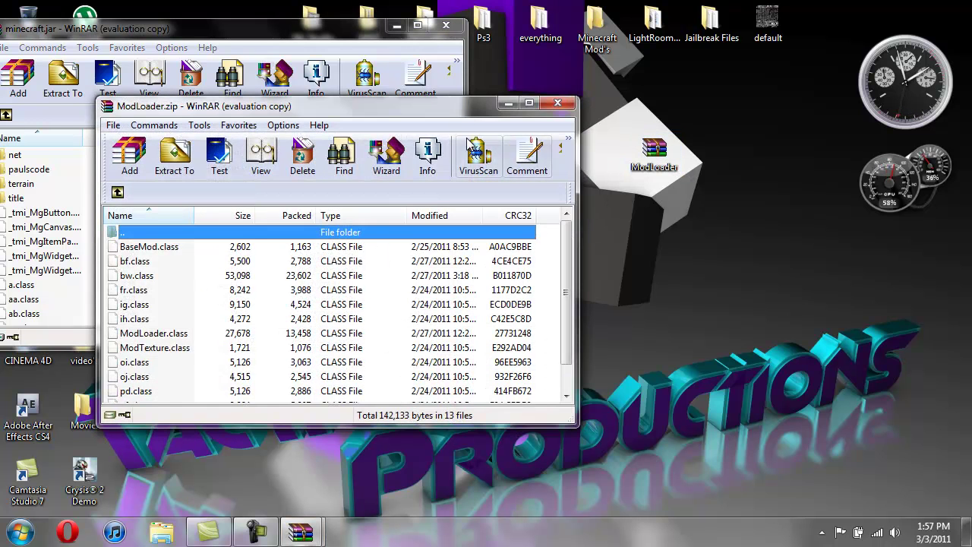
mouse_move(450, 106)
left_mouse_down()
mouse_move(845, 100)
mouse_move(848, 46)
left_mouse_up()
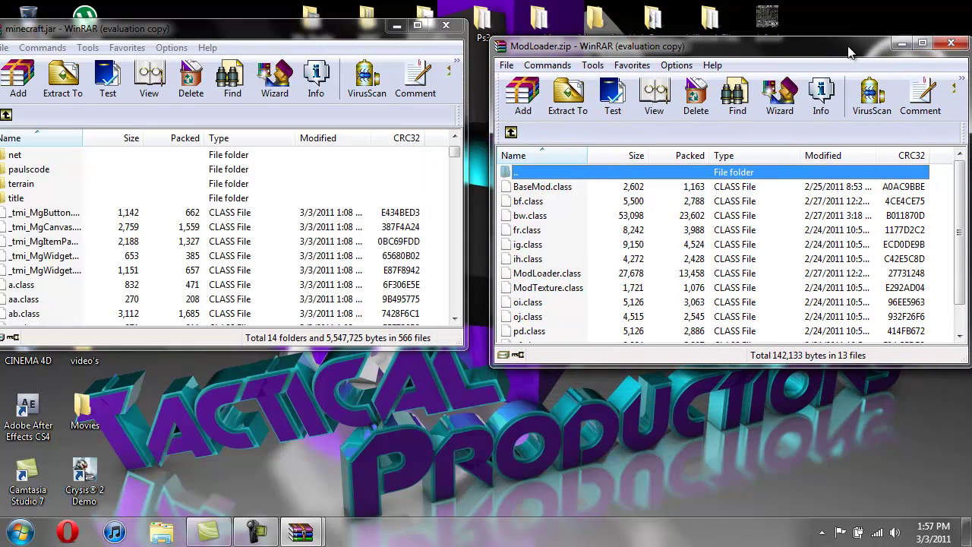
left_click(584, 190)
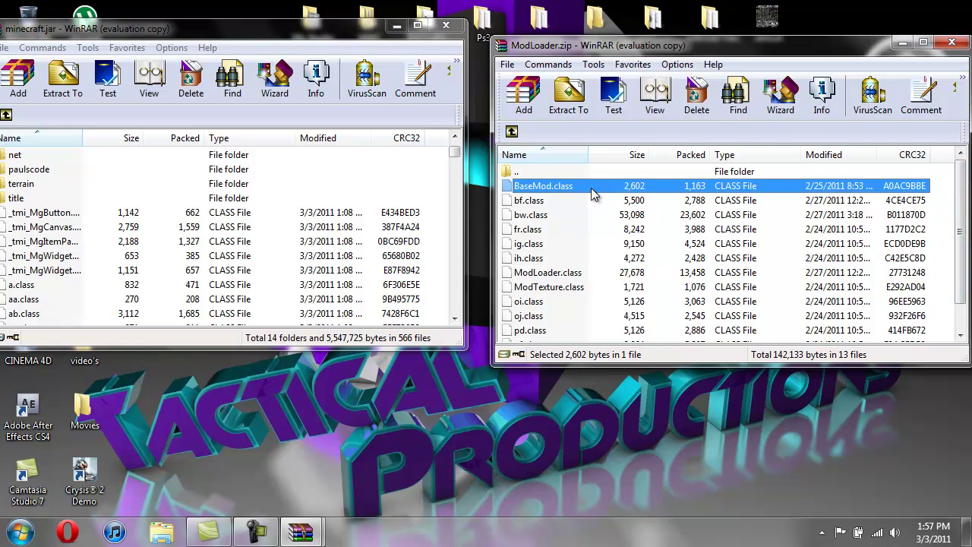
key("F2")
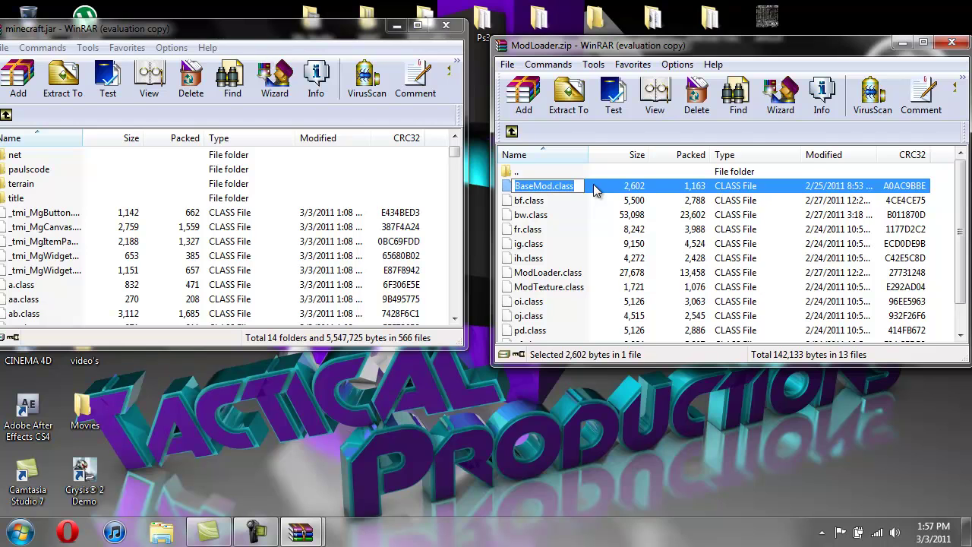
left_click(596, 171)
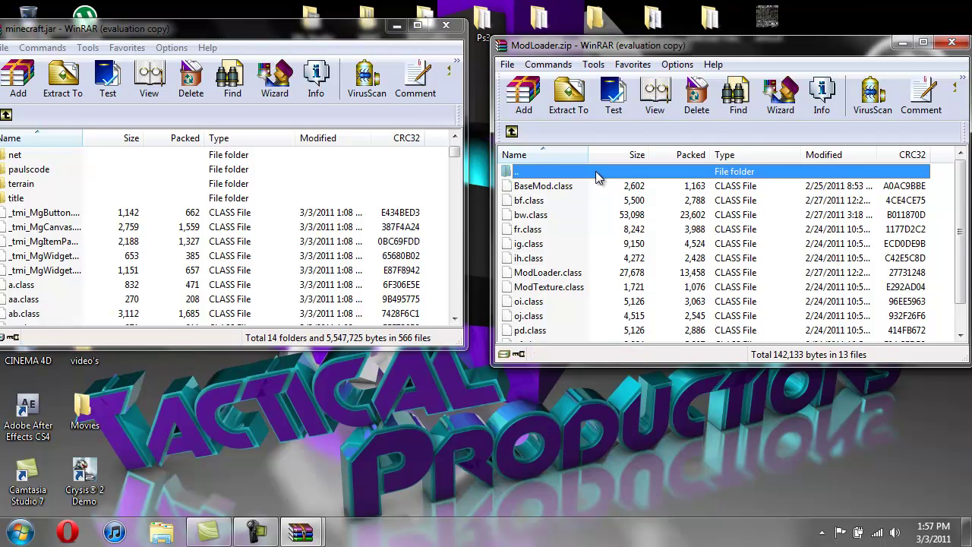
left_click(589, 187)
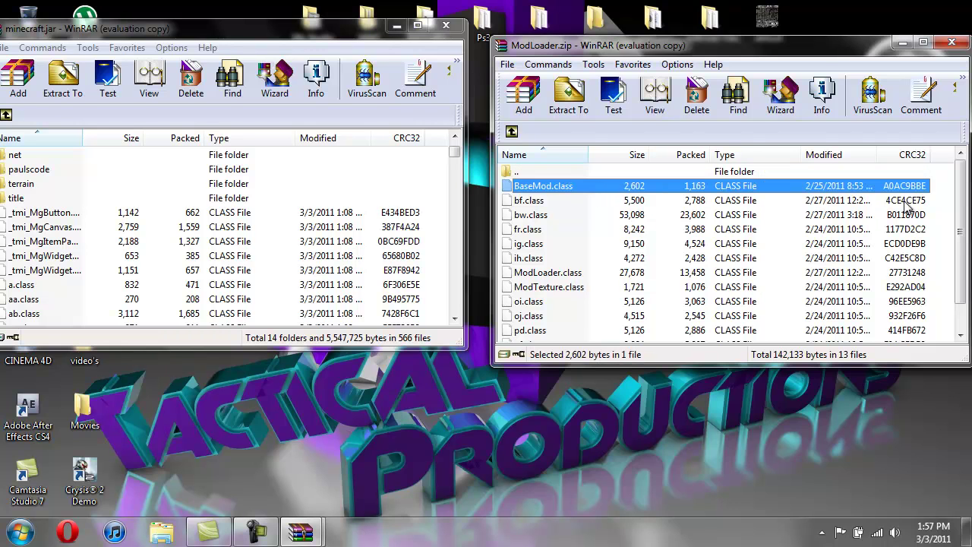
Drag all 13 ModLoader class files into minecraft.jar, confirm, and close ModLoader.zip.
left_click_drag(962, 196, 960, 262)
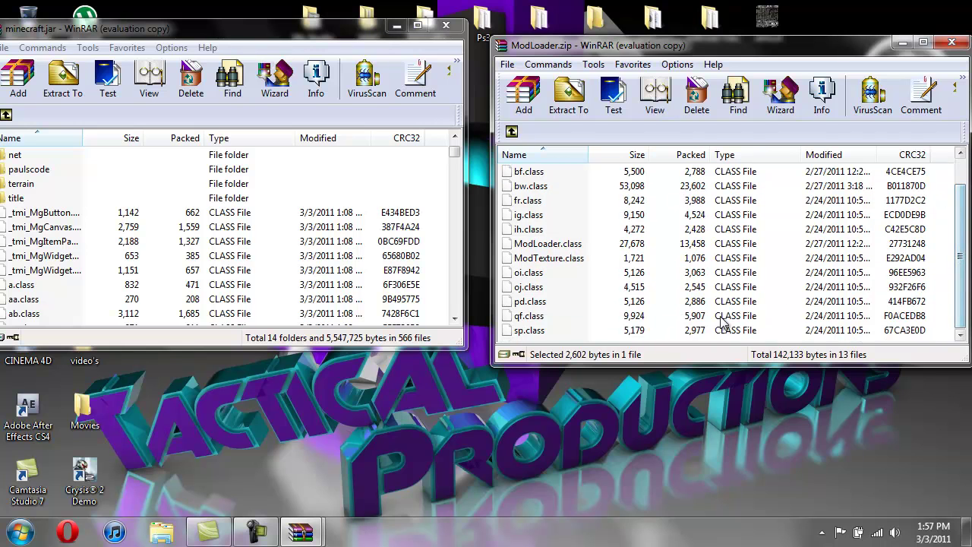
left_click(646, 329, "shift")
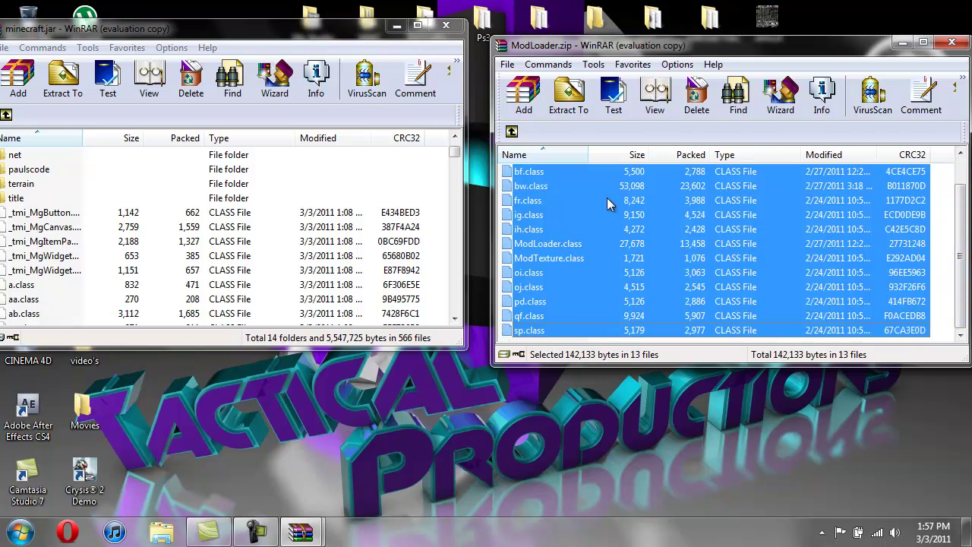
left_click_drag(601, 225, 277, 248)
left_click(232, 313)
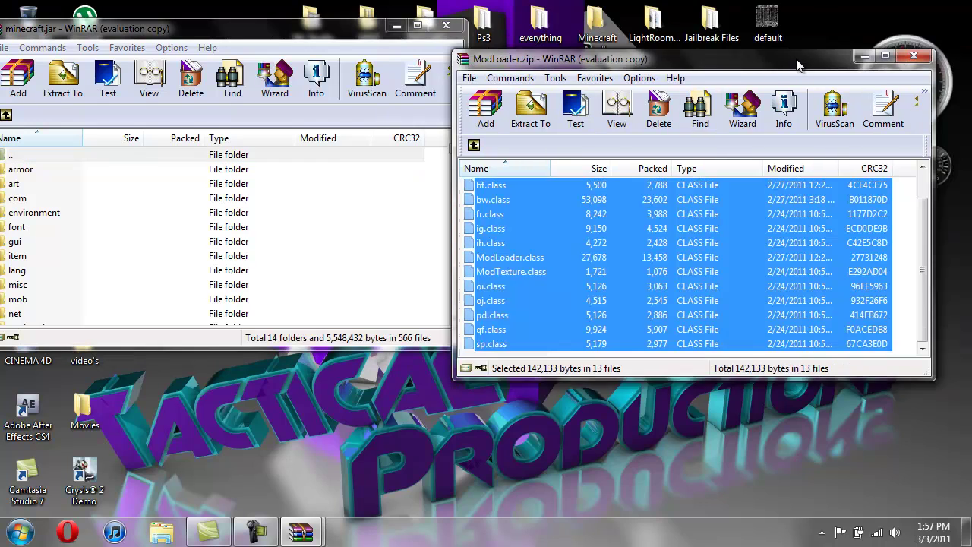
mouse_move(967, 48)
left_mouse_down()
mouse_move(818, 106)
mouse_move(808, 81)
left_mouse_up()
left_click(807, 80)
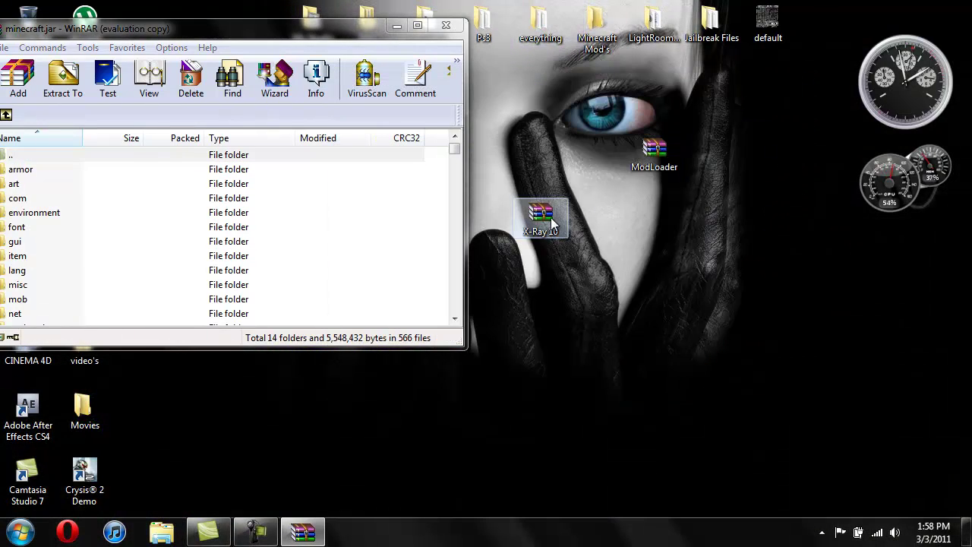
Open the X-Ray 10 archive and select its three class files.
left_click_drag(551, 217, 642, 220)
double_click(644, 219)
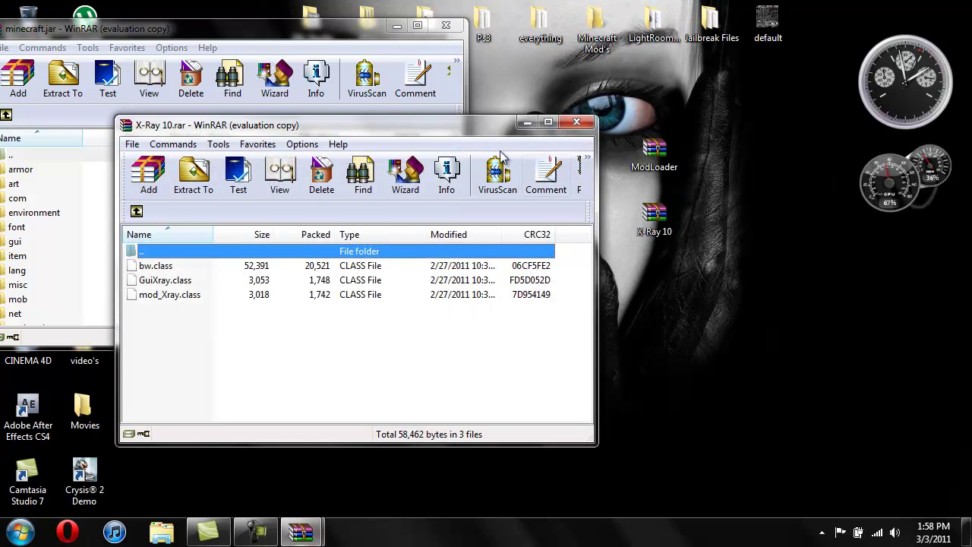
mouse_move(490, 131)
left_mouse_down()
mouse_move(819, 31)
mouse_move(830, 62)
left_mouse_up()
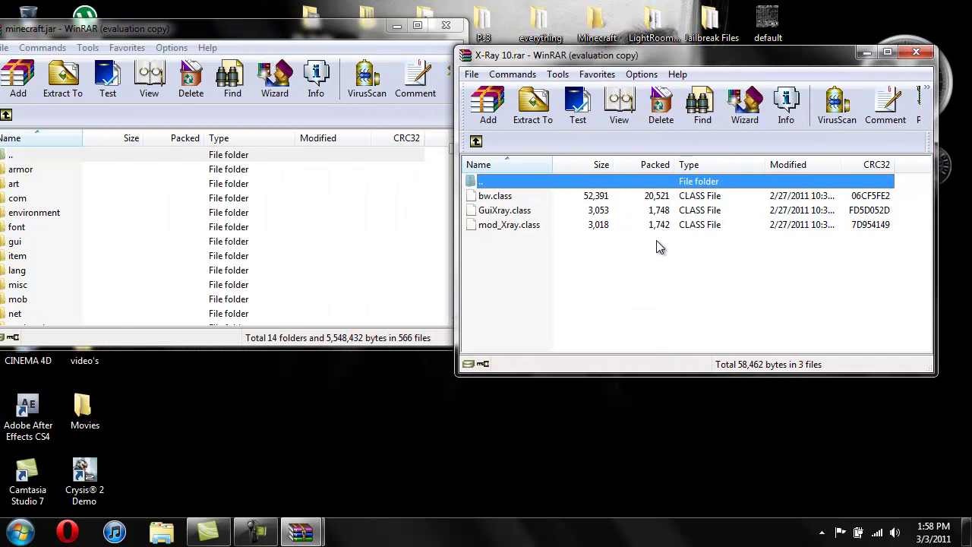
left_click_drag(658, 246, 659, 196)
Add bw.class, GuiXray.class and mod_Xray.class into minecraft.jar, then close the jar window.
mouse_move(733, 220)
left_mouse_down()
mouse_move(363, 244)
mouse_move(331, 228)
mouse_move(537, 223)
left_mouse_up()
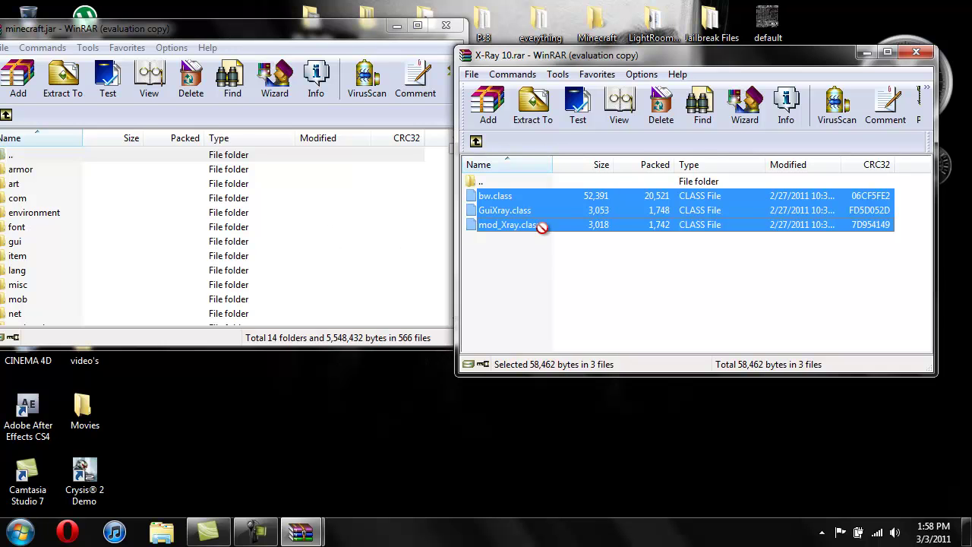
left_click(453, 138)
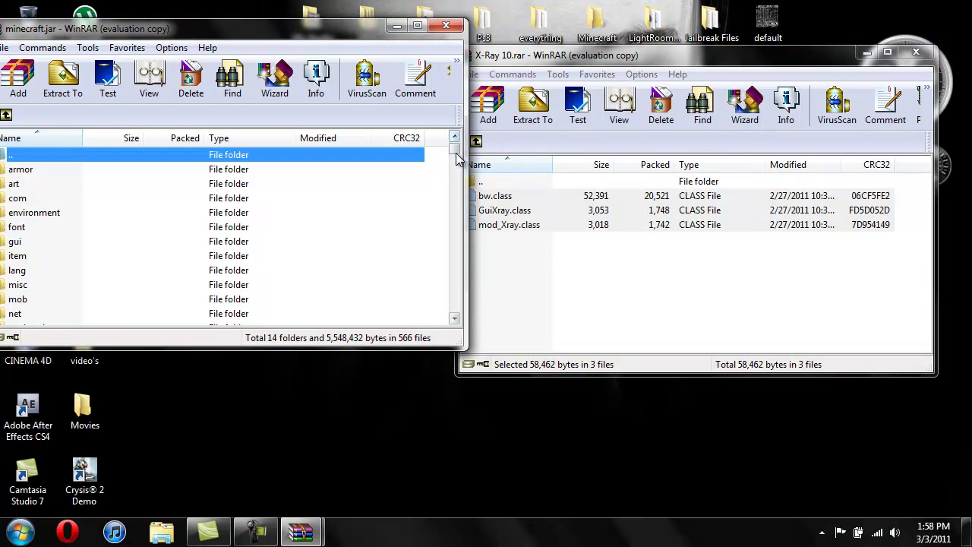
left_click_drag(456, 155, 456, 158)
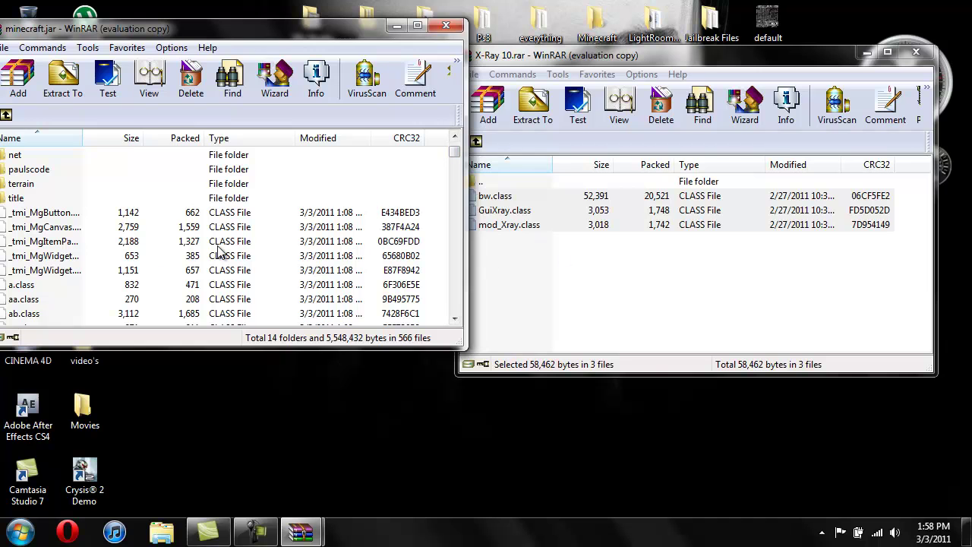
mouse_move(582, 293)
left_mouse_down()
mouse_move(583, 194)
mouse_move(464, 227)
mouse_move(196, 250)
left_mouse_up()
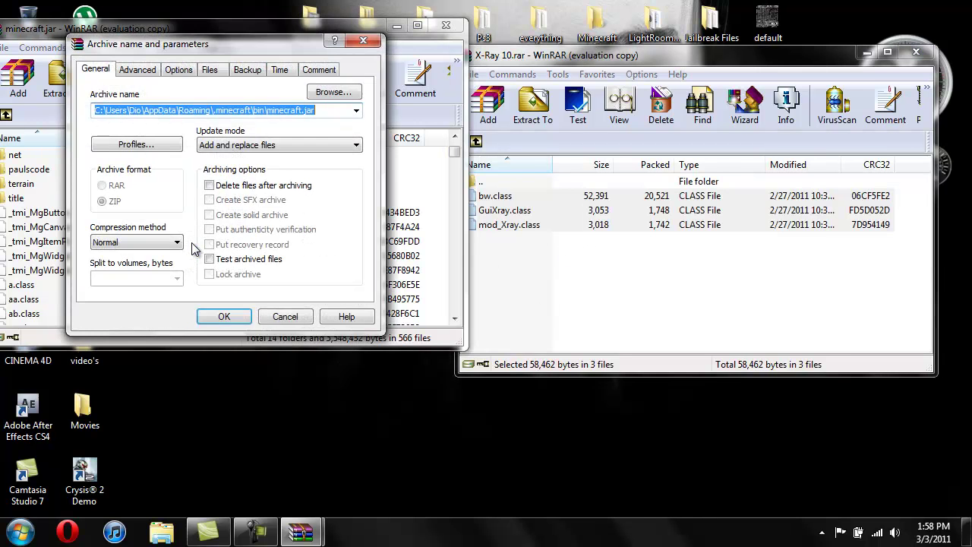
left_click(237, 319)
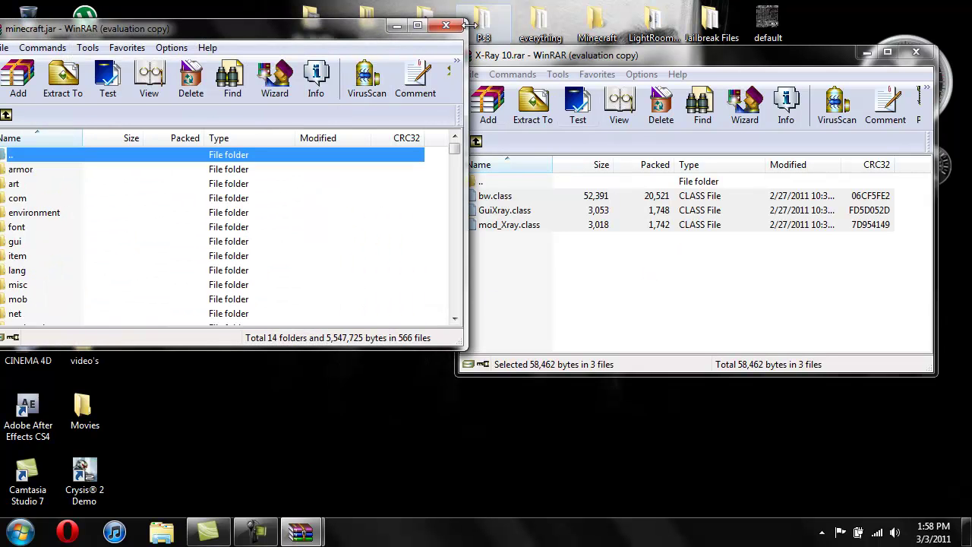
left_click(446, 25)
left_click_drag(764, 65, 571, 73)
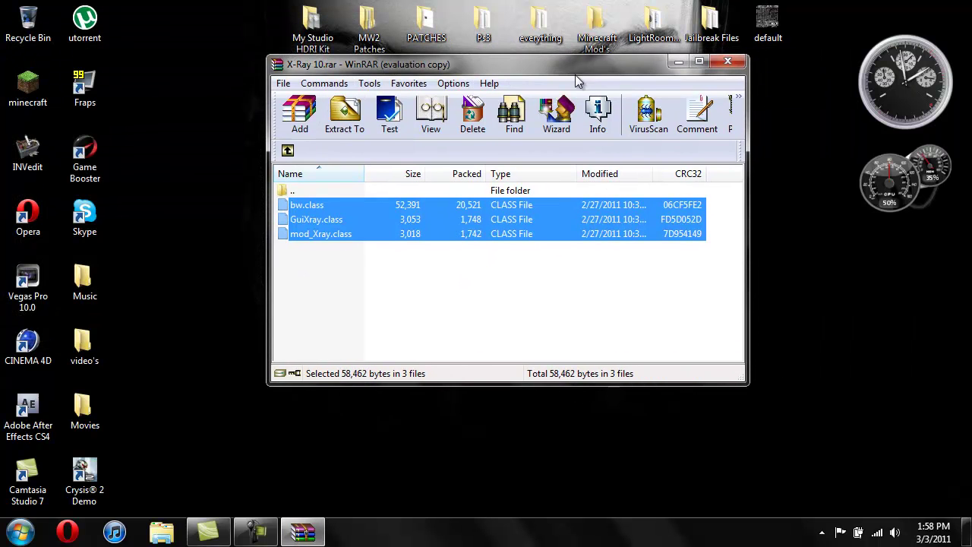
Close the X-Ray 10.rar window and line up the ModLoader and X-Ray 10 desktop icons together.
left_click(729, 57)
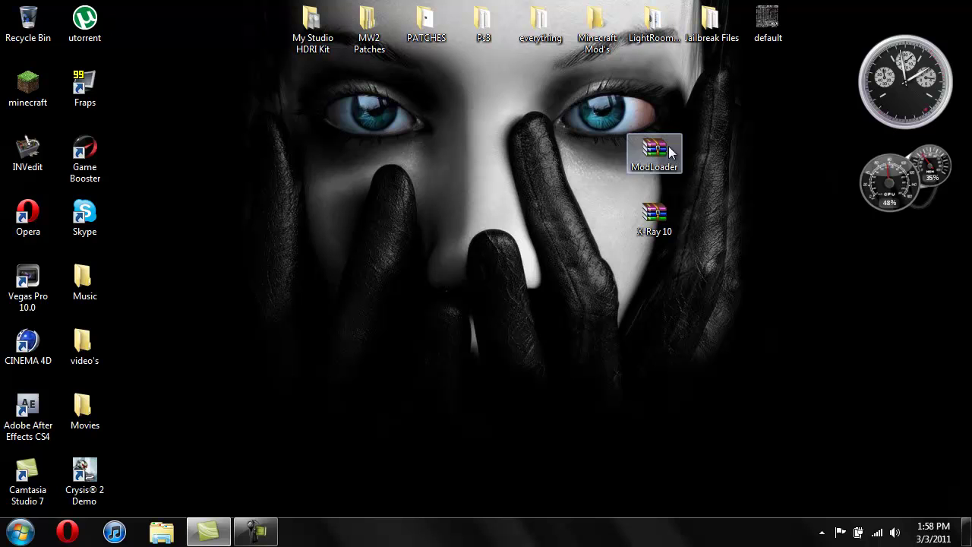
left_click_drag(658, 150, 561, 140)
left_click_drag(386, 110, 387, 110)
left_click(652, 208)
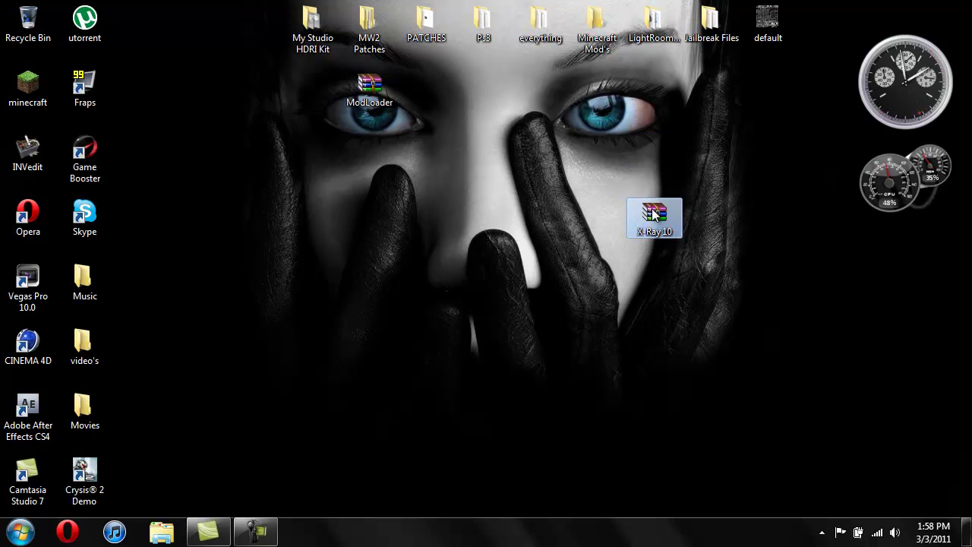
left_click_drag(616, 120, 600, 122)
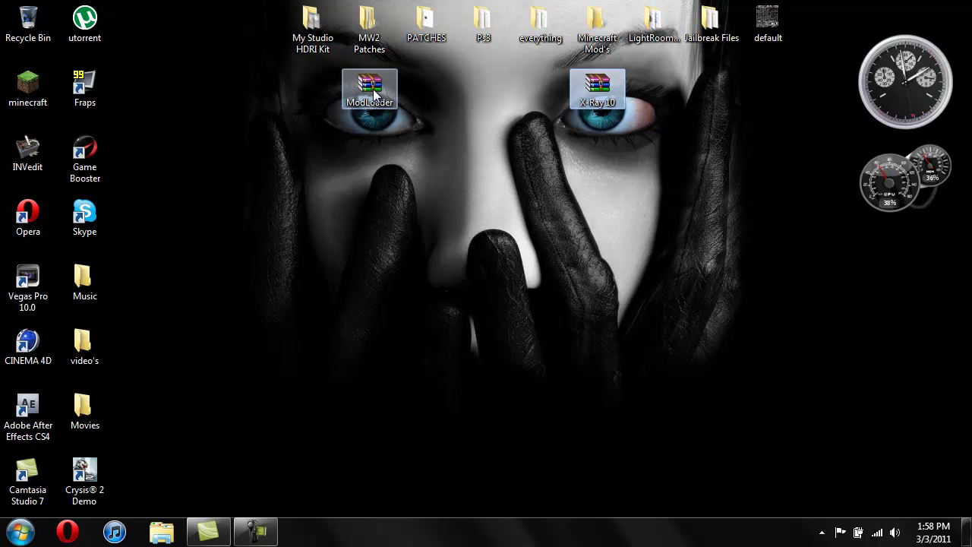
left_click_drag(373, 89, 373, 153)
mouse_move(609, 107)
left_mouse_down()
mouse_move(596, 139)
mouse_move(431, 170)
left_mouse_up()
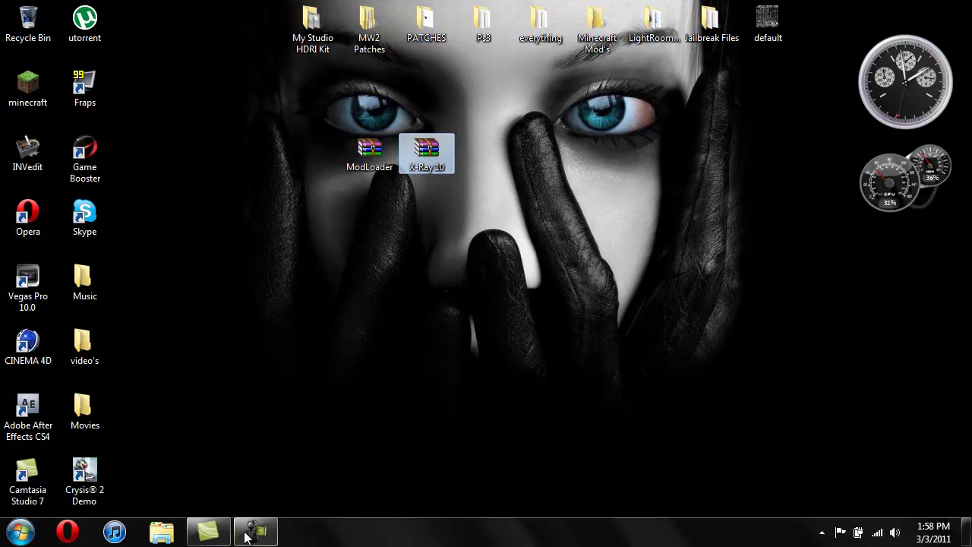